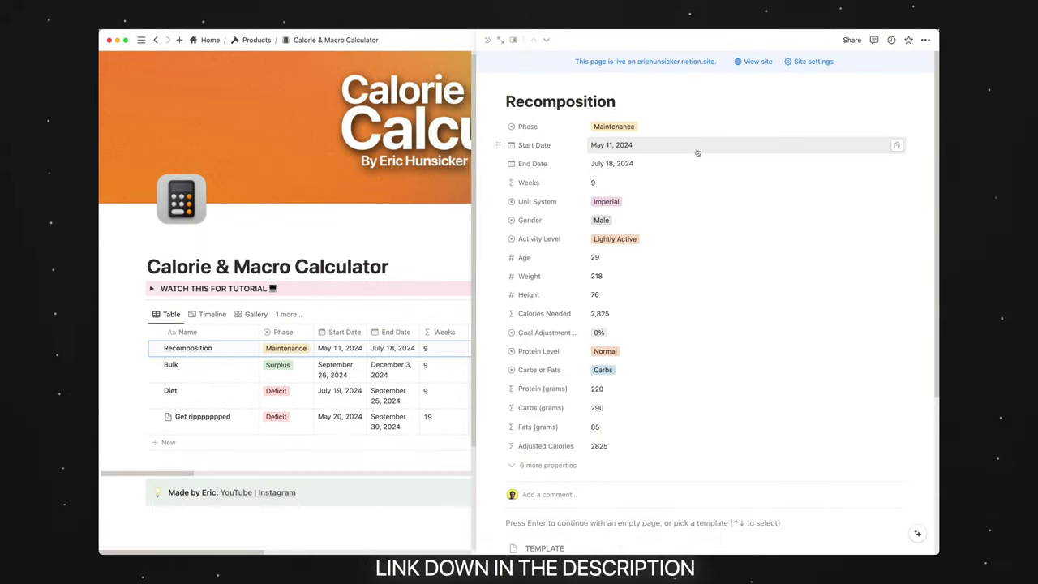
Close the Recomposition entry and look through the calculator database's Timeline, Gallery and Board views.
key("Escape")
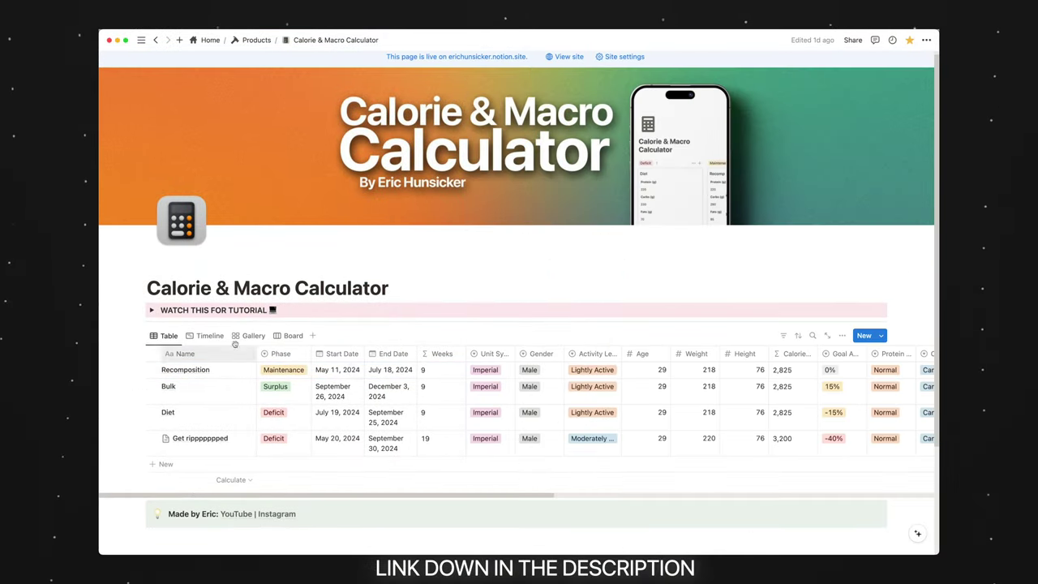
left_click(207, 335)
left_click(248, 335)
scroll(258, 341, "down", 1)
left_click(288, 320)
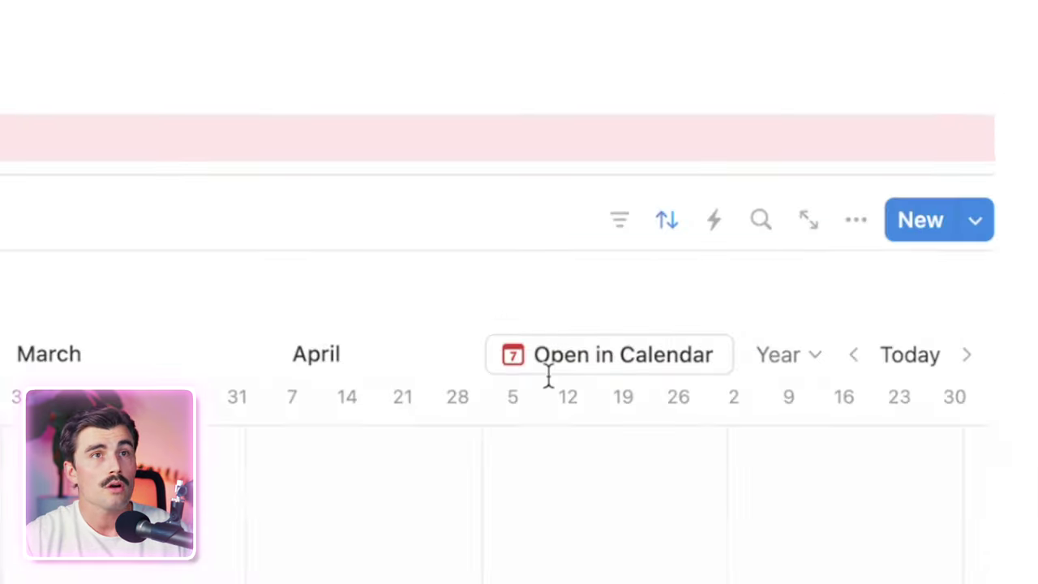
Create a new calculator entry from the template, open it as a full page and title it Maintenance Example.
left_click(914, 219)
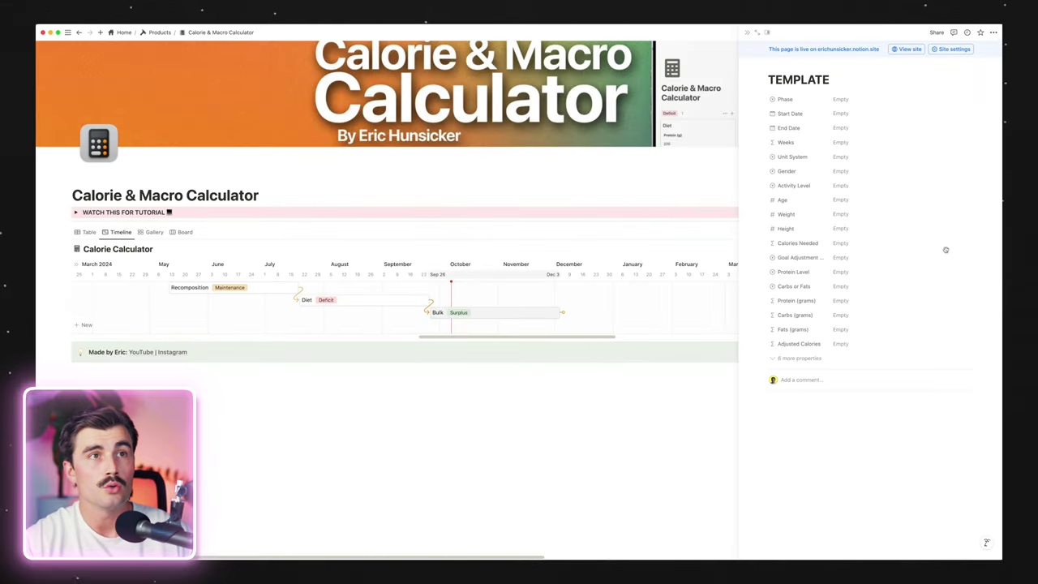
key("super+Return")
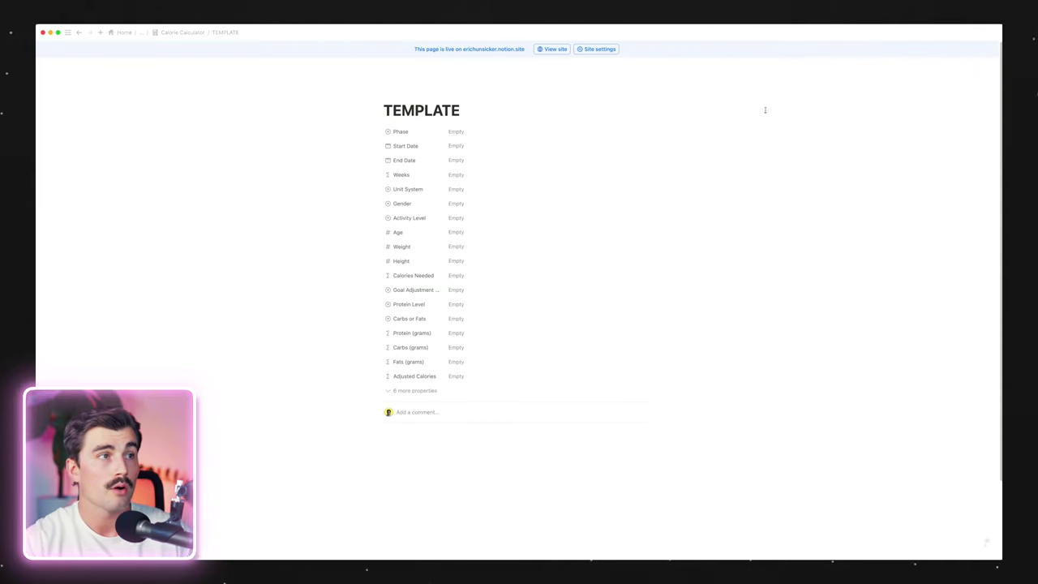
double_click(451, 110)
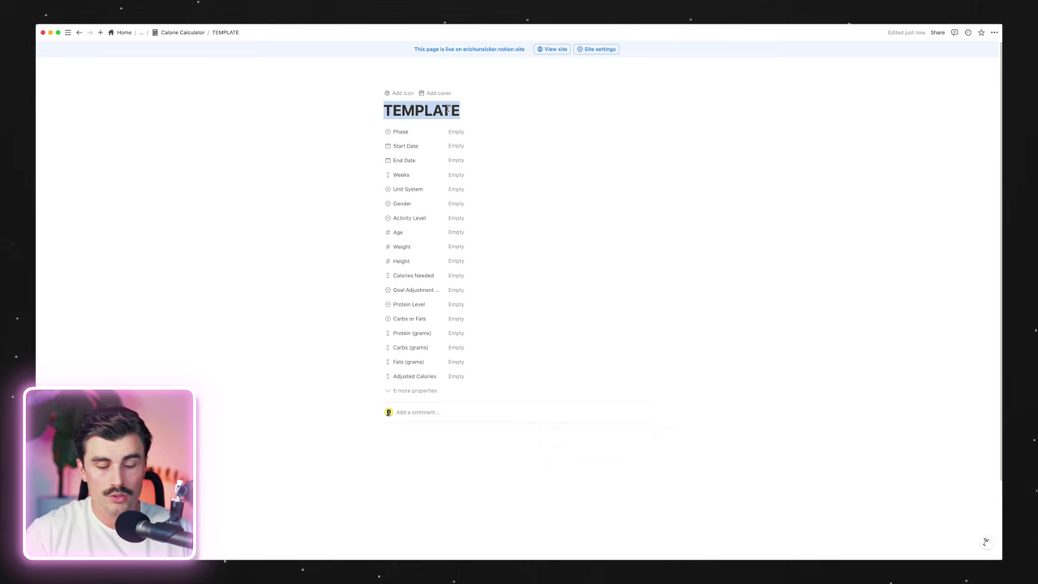
type("Maintence Example")
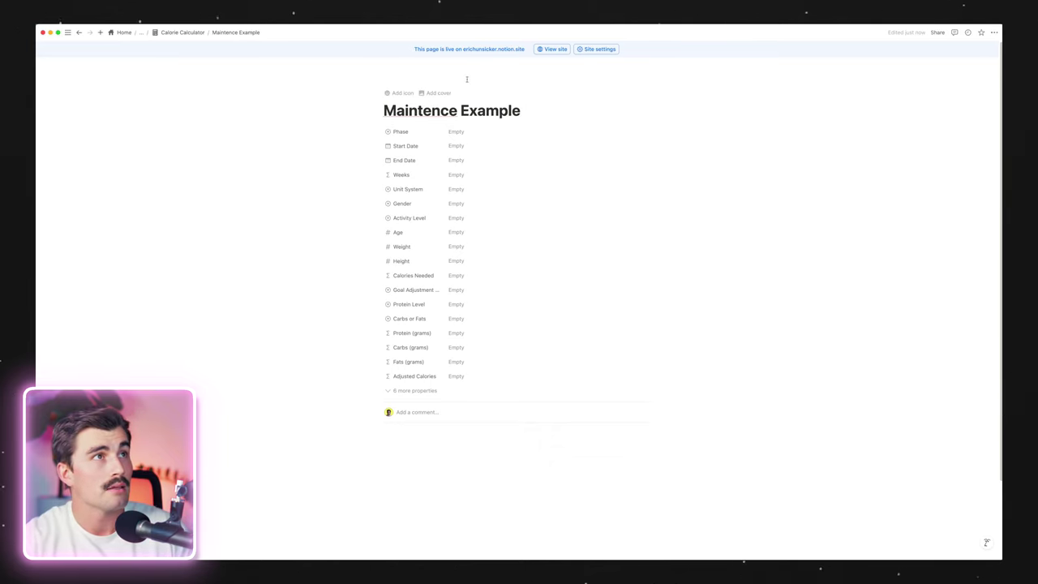
type("an")
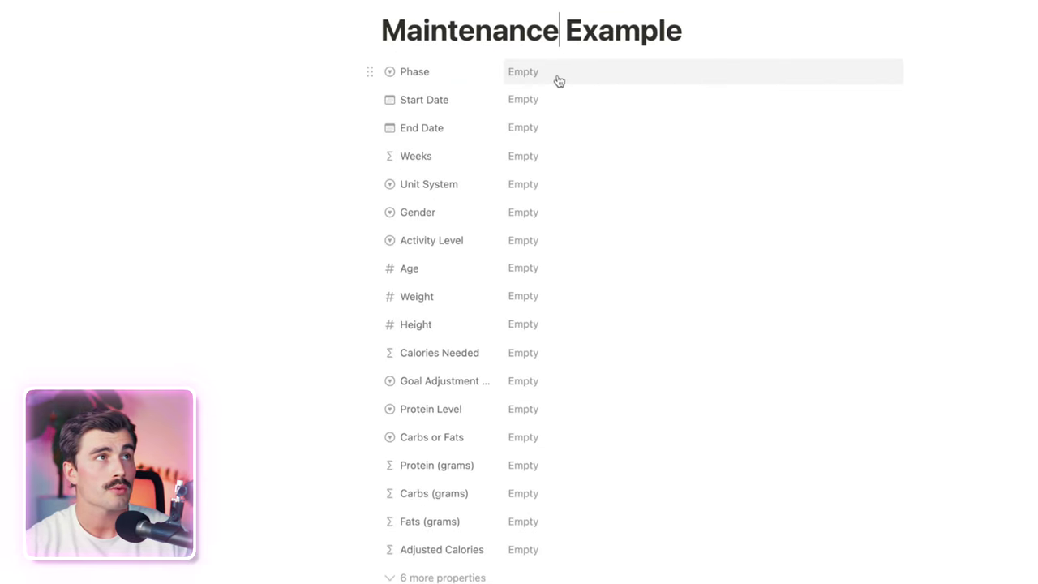
Set the entry's phase to Maintenance and its start date to October 7, 2024.
left_click(563, 75)
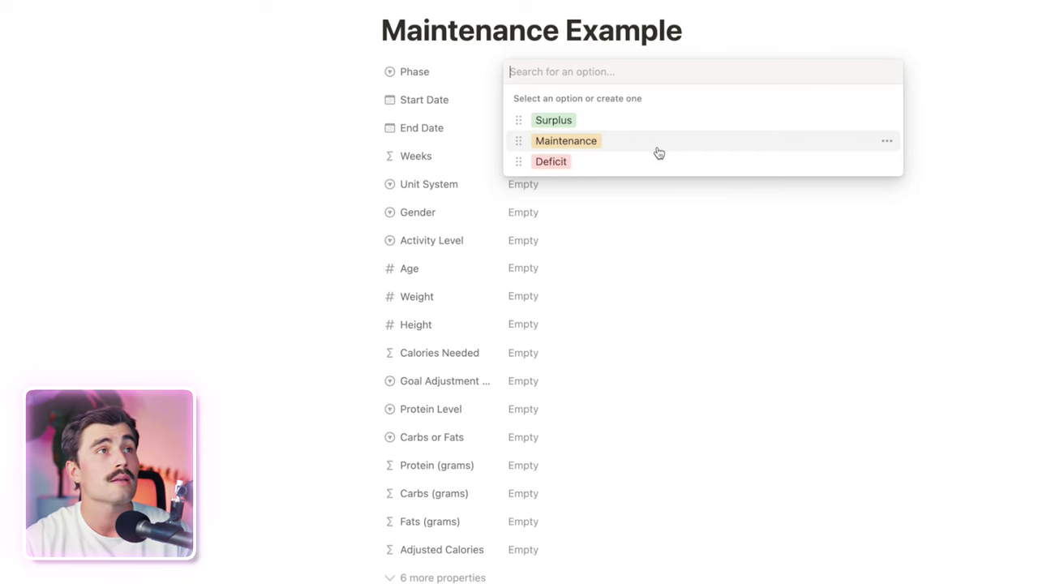
left_click(658, 152)
left_click(598, 106)
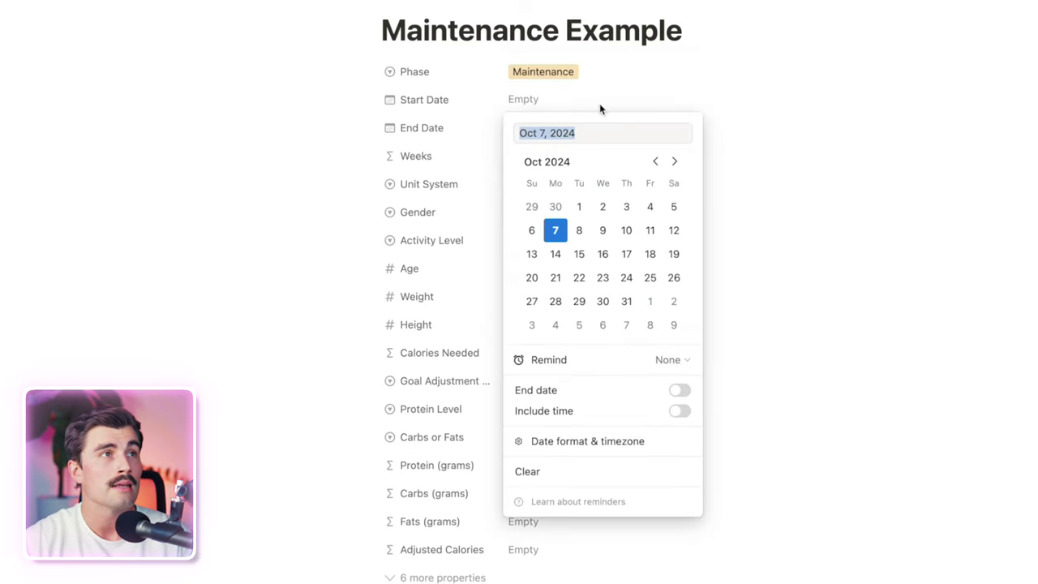
left_click(556, 230)
left_click(864, 170)
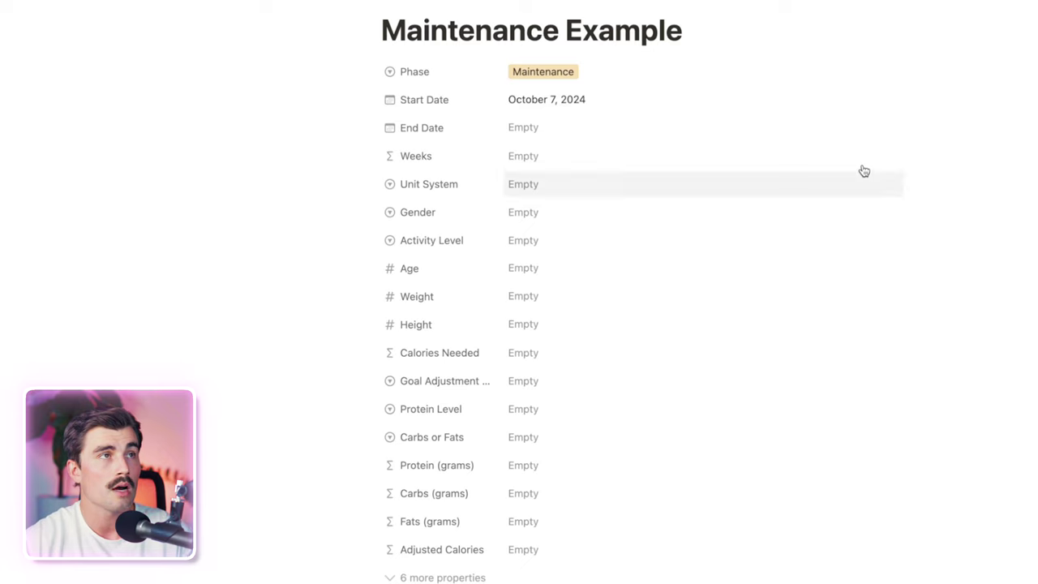
Set the end date of the Maintenance Example entry to November 4, 2024.
left_click(610, 128)
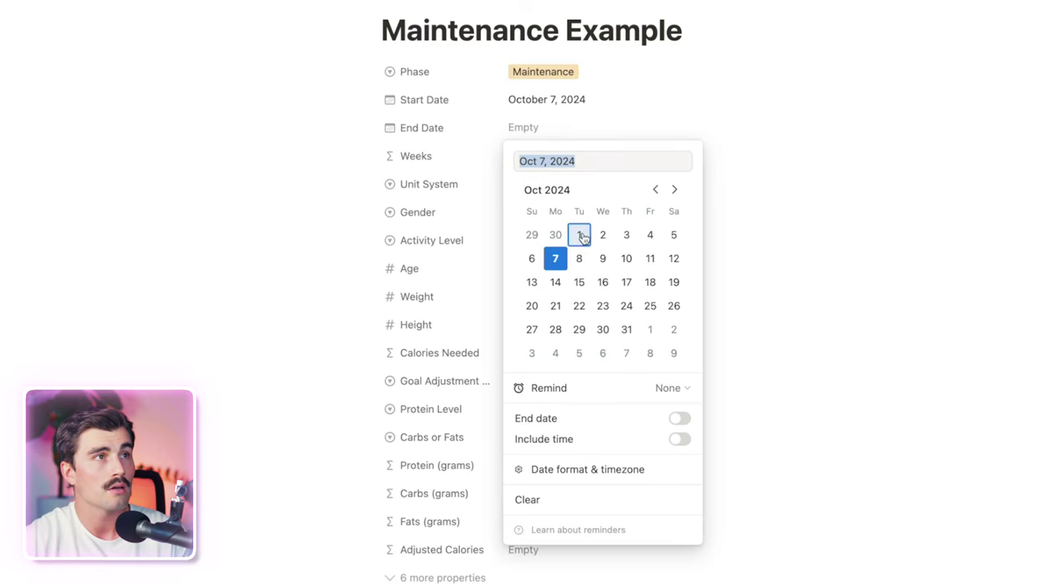
left_click(556, 353)
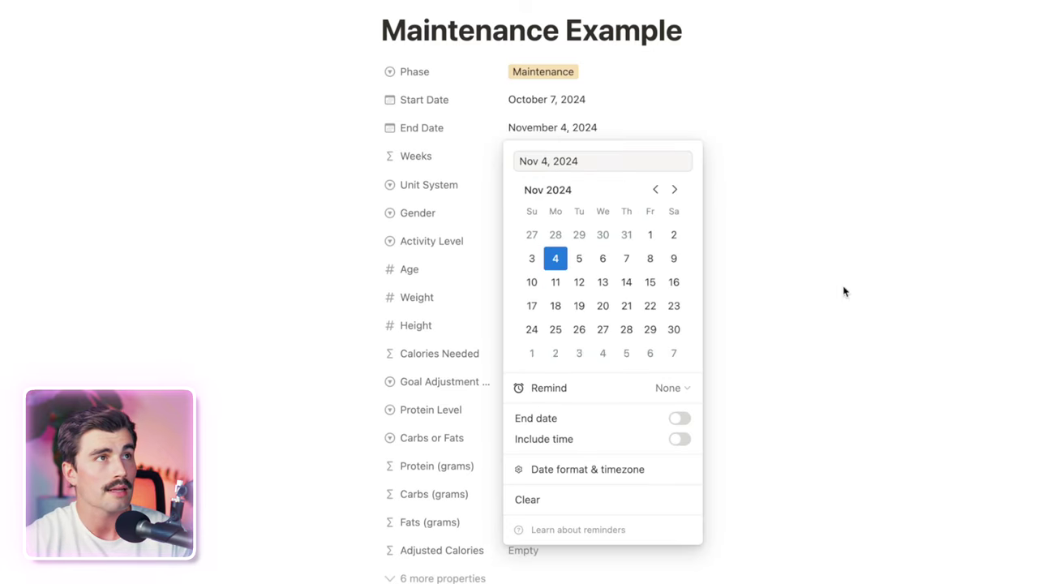
left_click(843, 292)
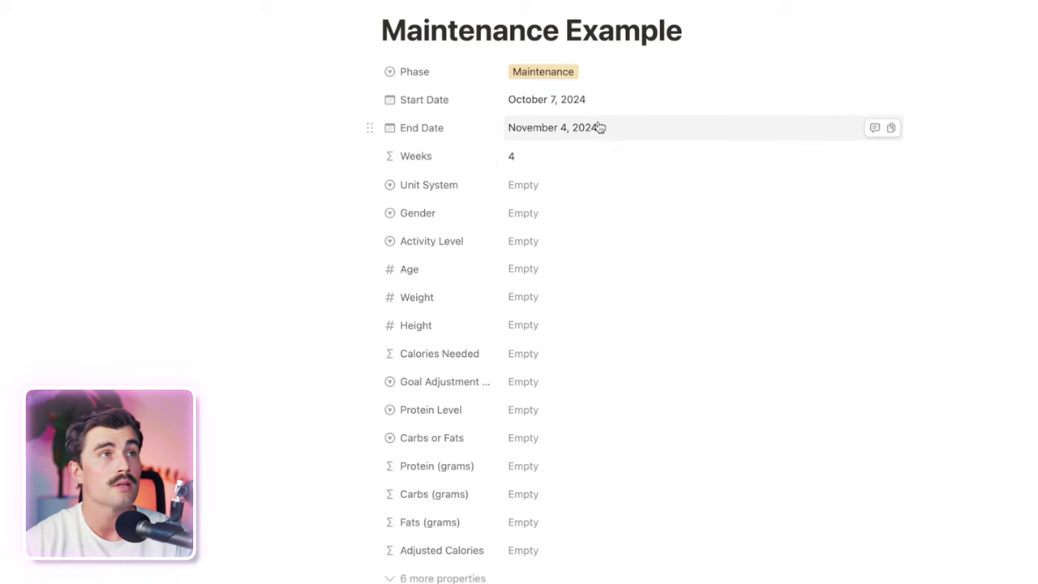
Set the entry's unit system to Imperial and the gender to Male.
left_click(582, 183)
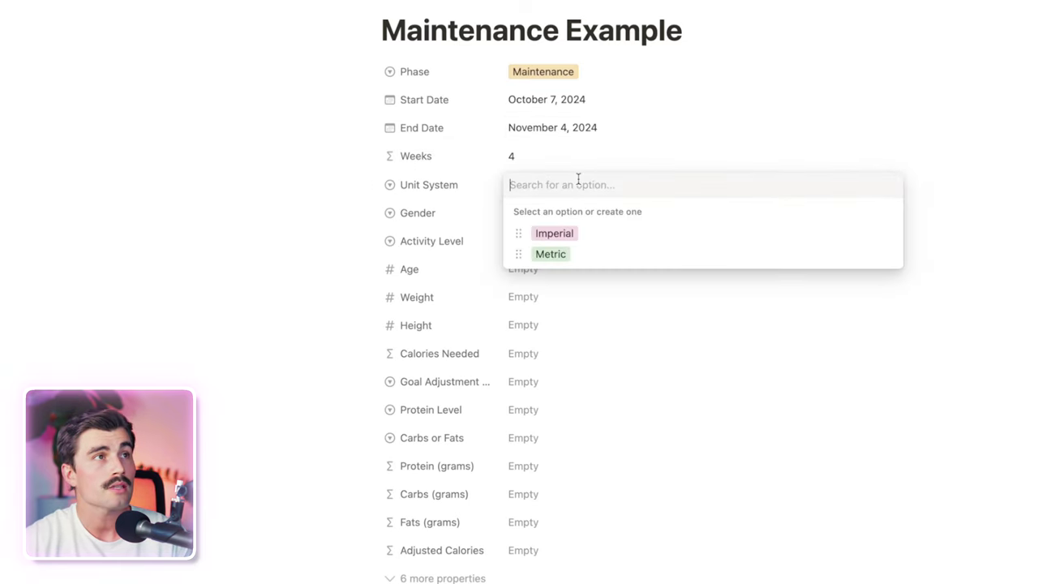
left_click(583, 234)
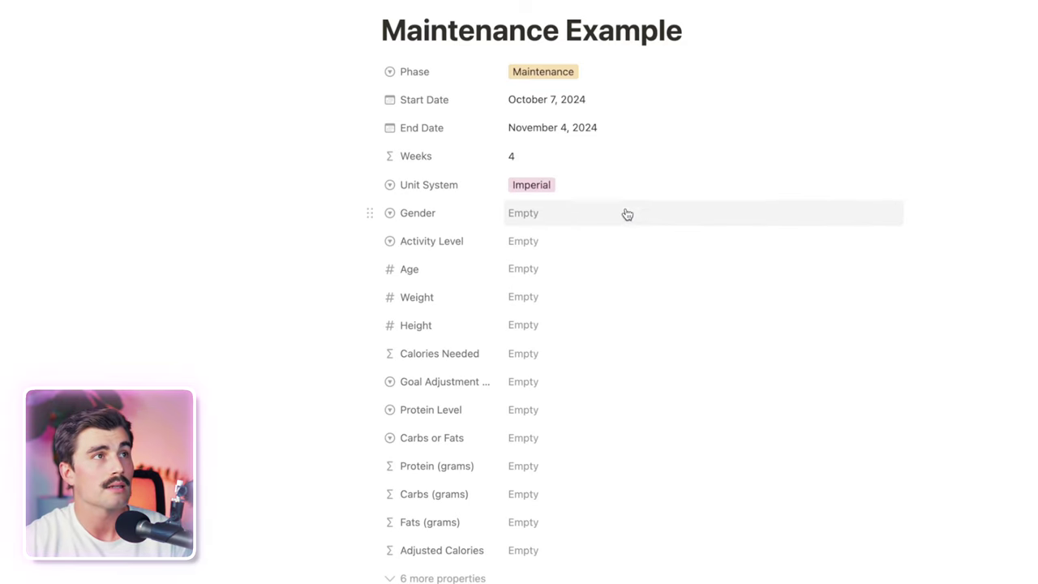
left_click(574, 210)
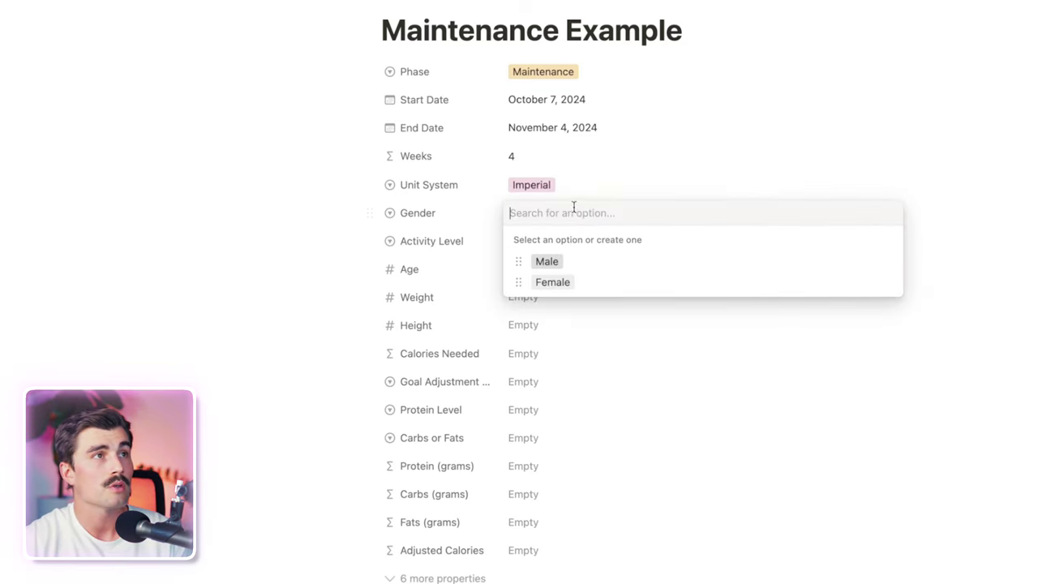
left_click(557, 261)
Set the activity level to Moderately Active and the age to 29.
left_click(556, 240)
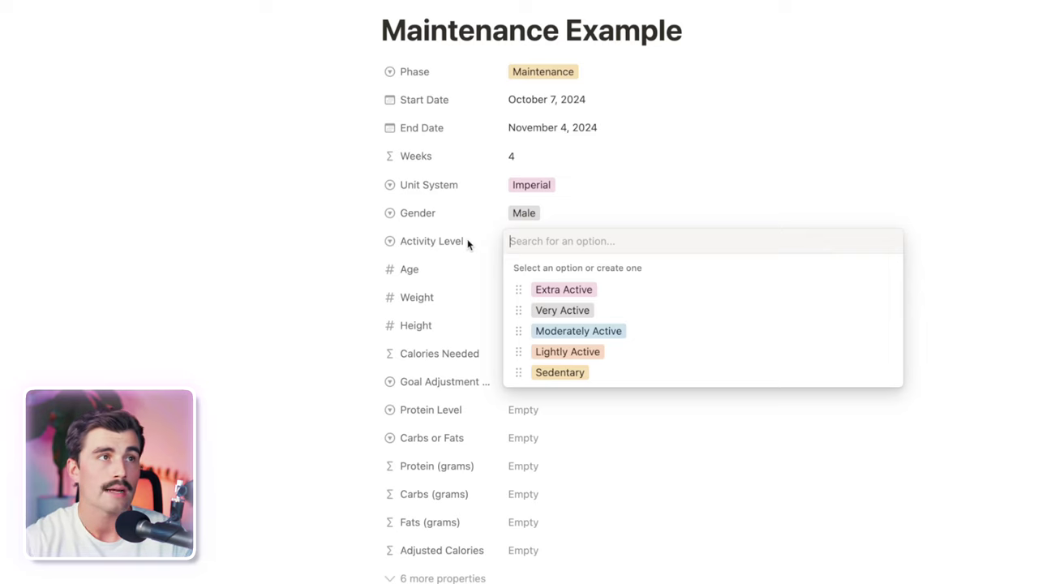
left_click(589, 332)
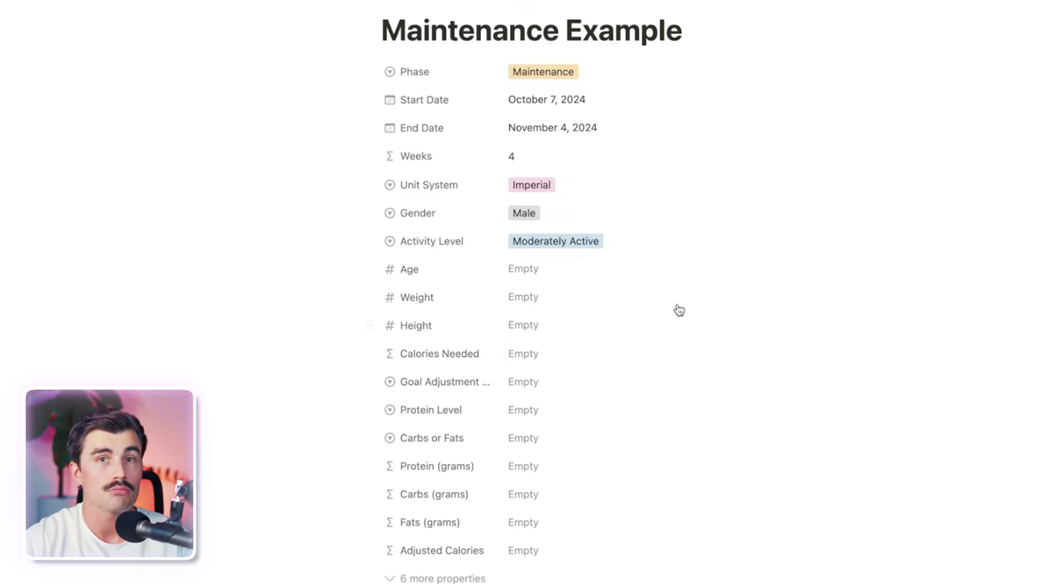
left_click(572, 271)
type("29")
key("Return")
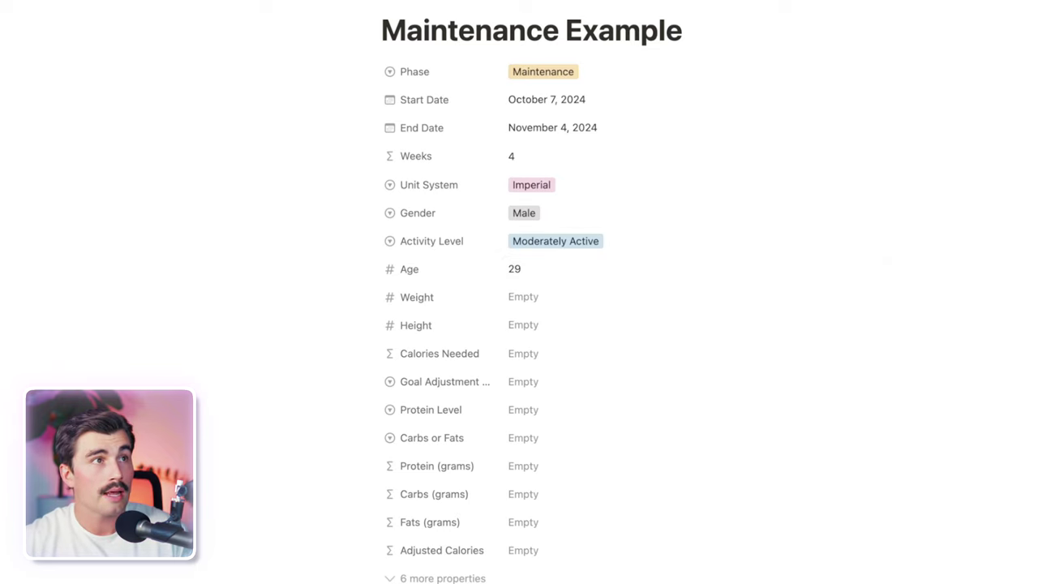
Enter a weight of 220 and a height of 76 for the entry.
left_click(556, 291)
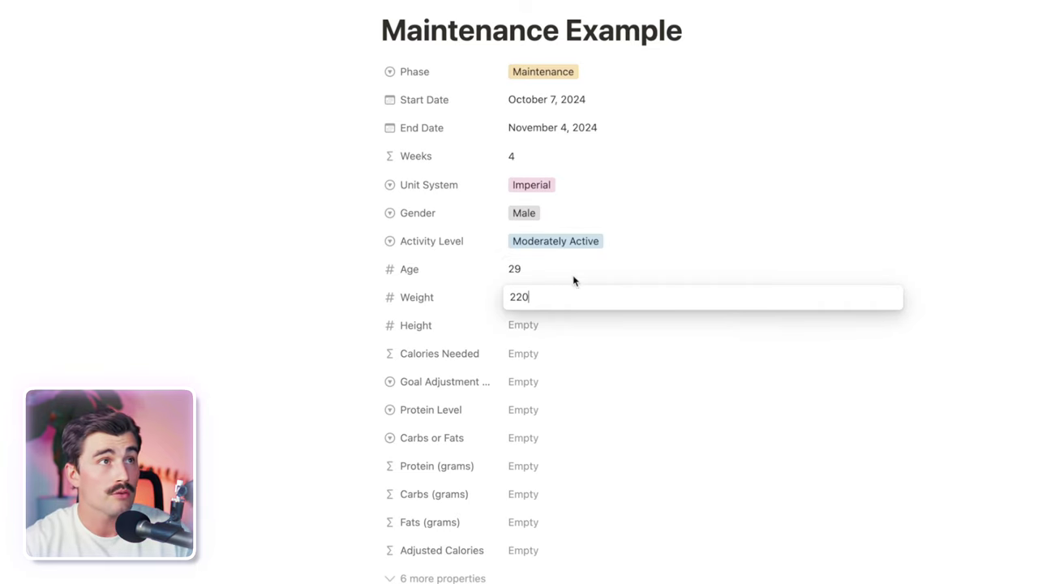
key("Return")
left_click(575, 329)
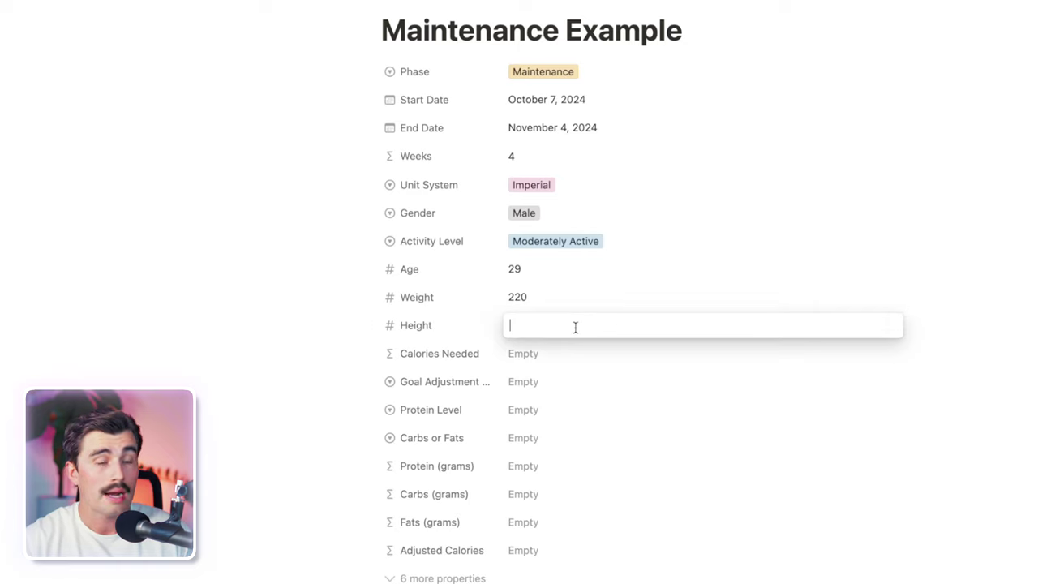
type("76")
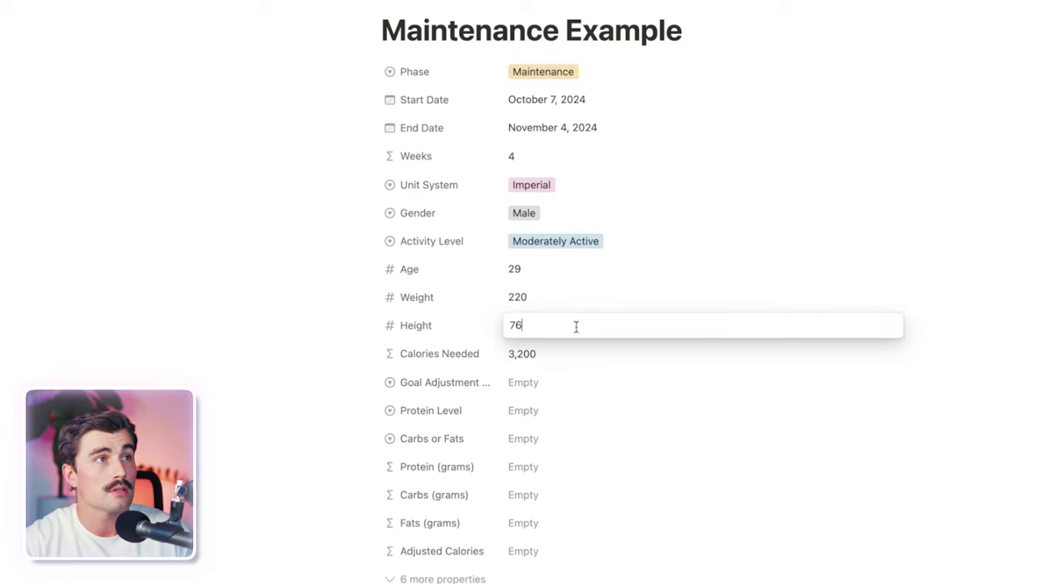
key("Return")
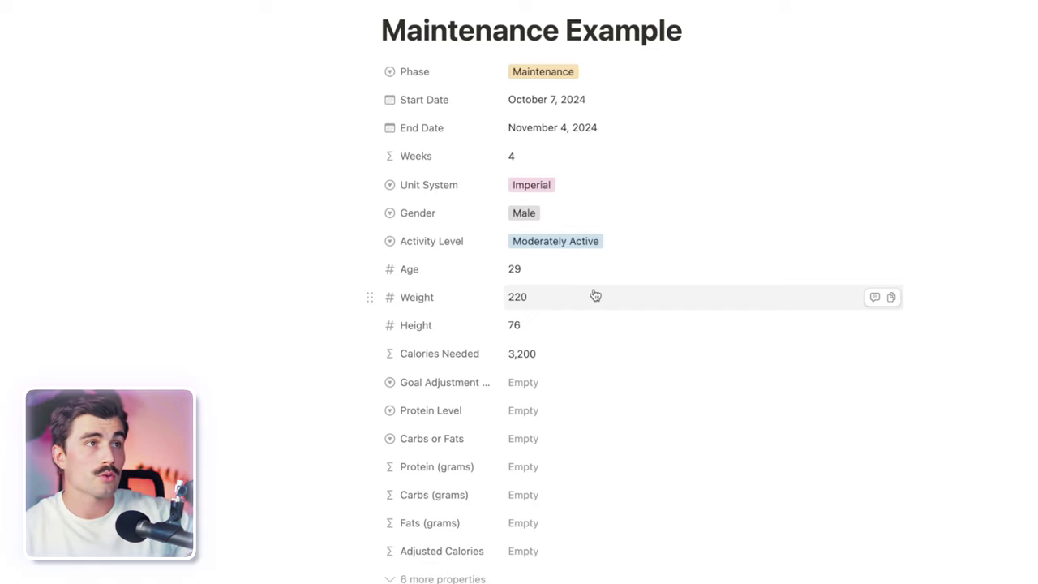
Set the goal adjustment to 0% and the protein level to Normal.
left_click(572, 394)
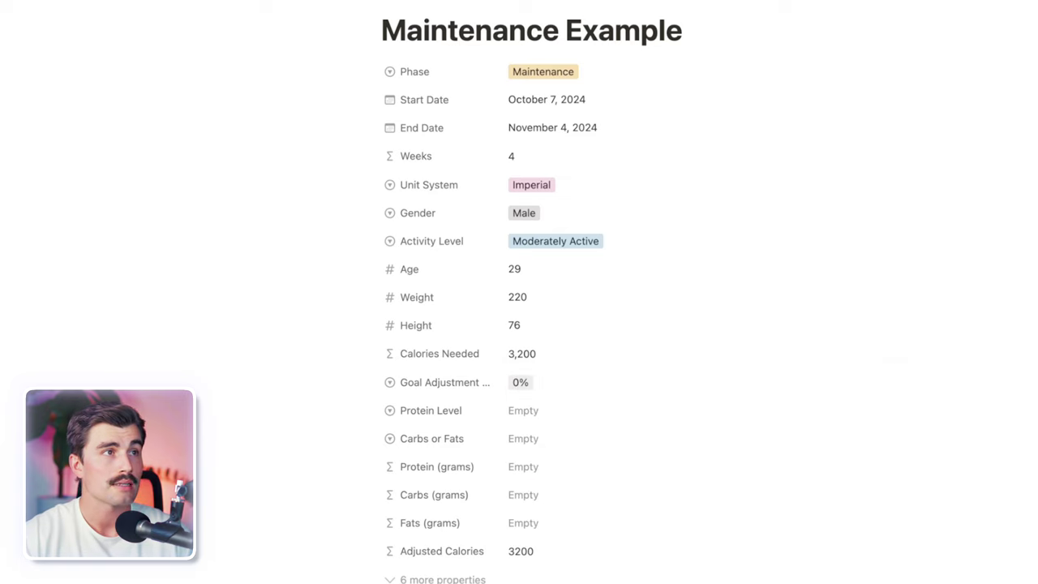
left_click(550, 411)
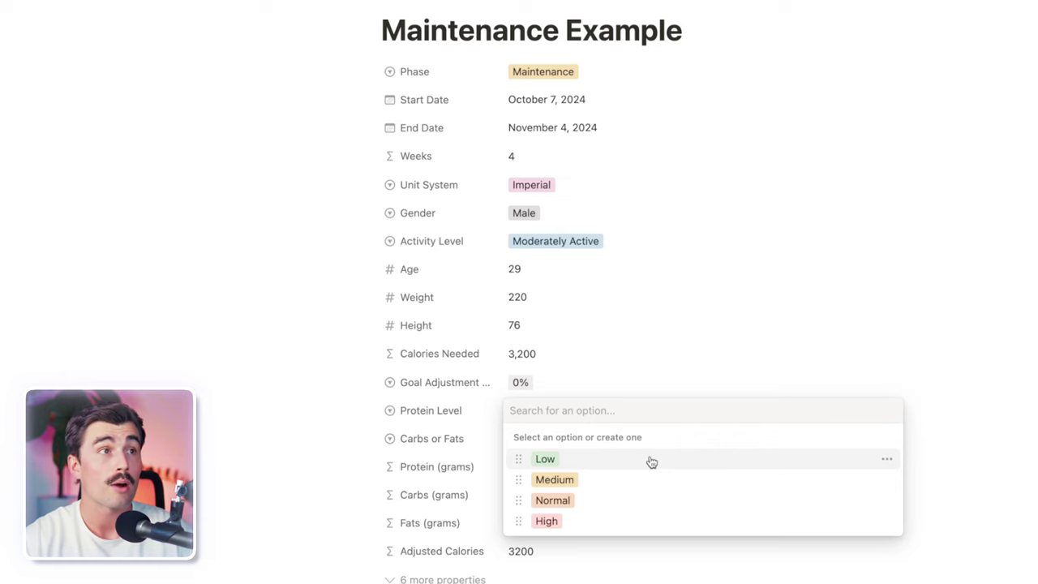
left_click(640, 501)
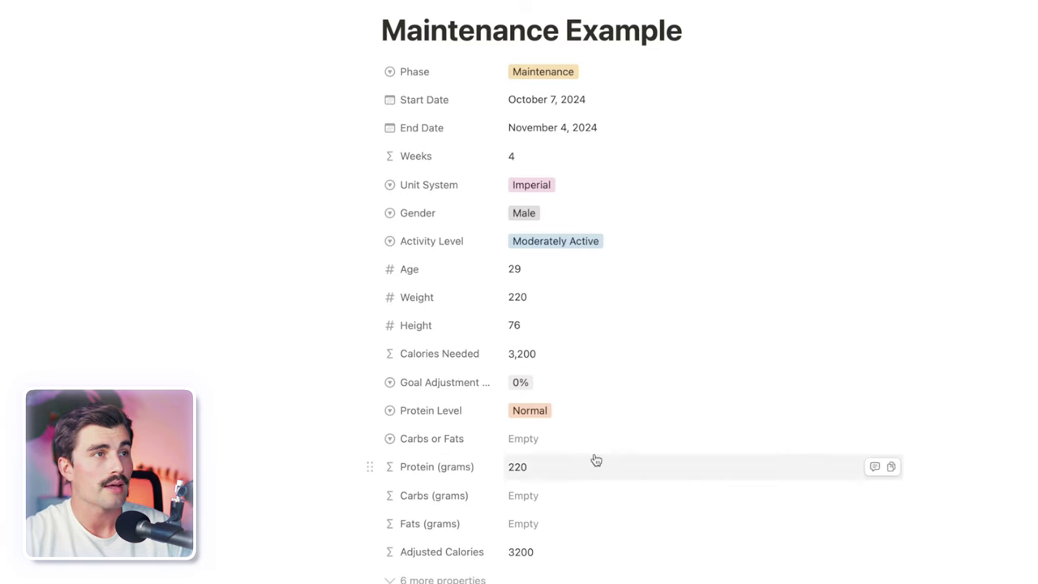
Set the Carbs or Fats preference to Carbs, and try the Fats option in its place.
left_click(536, 443)
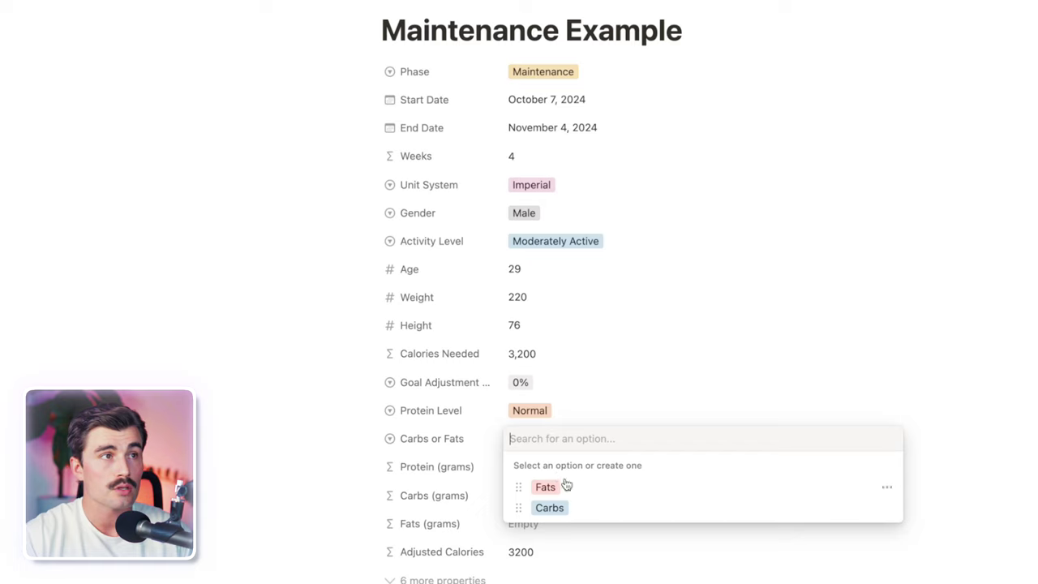
left_click(559, 508)
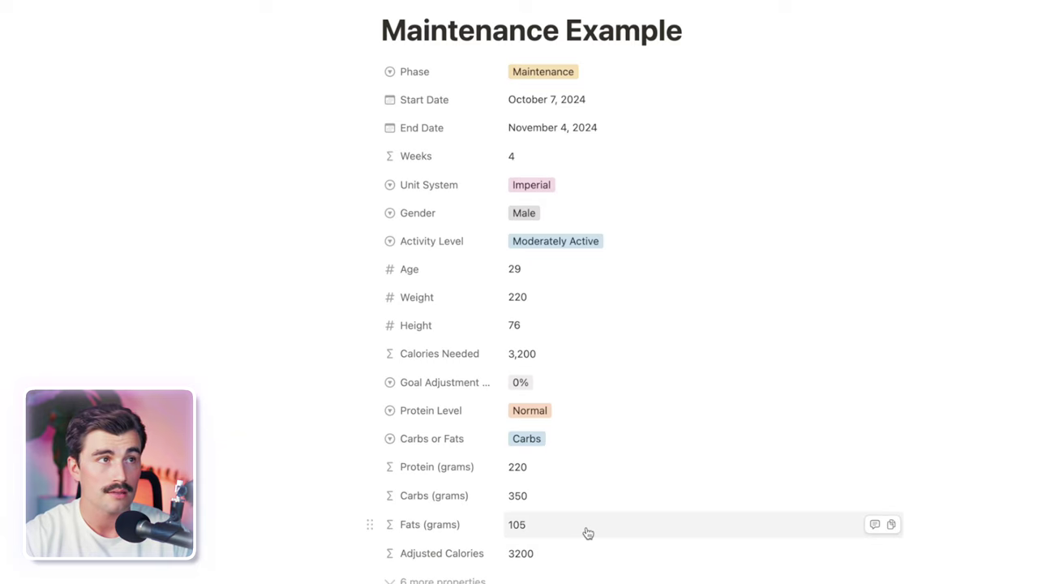
left_click(572, 440)
left_click(573, 485)
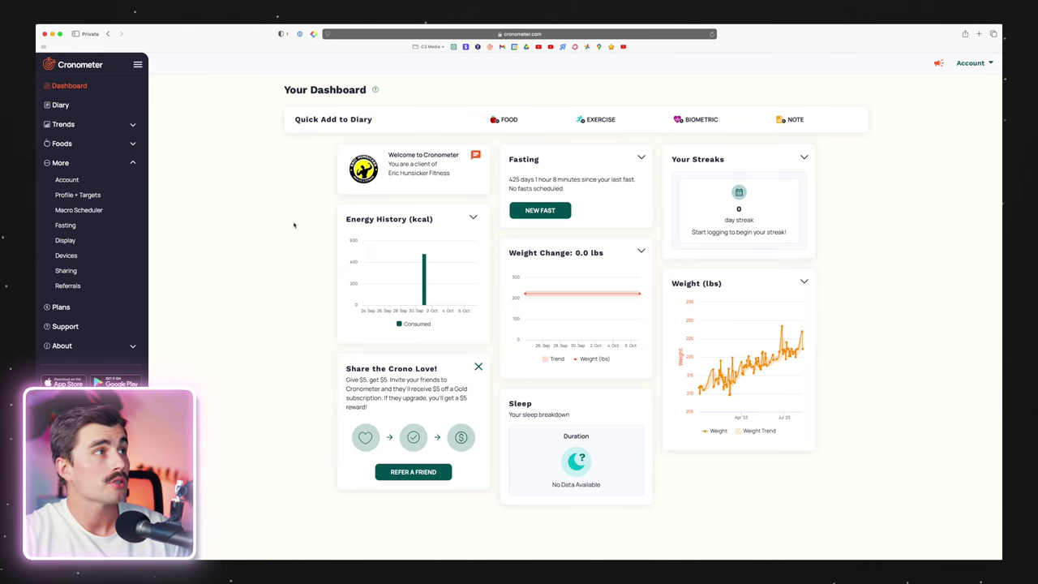
Switch to Cronometer, open the Profile + Targets page and examine the profile and Energy Burned settings.
left_click(137, 163)
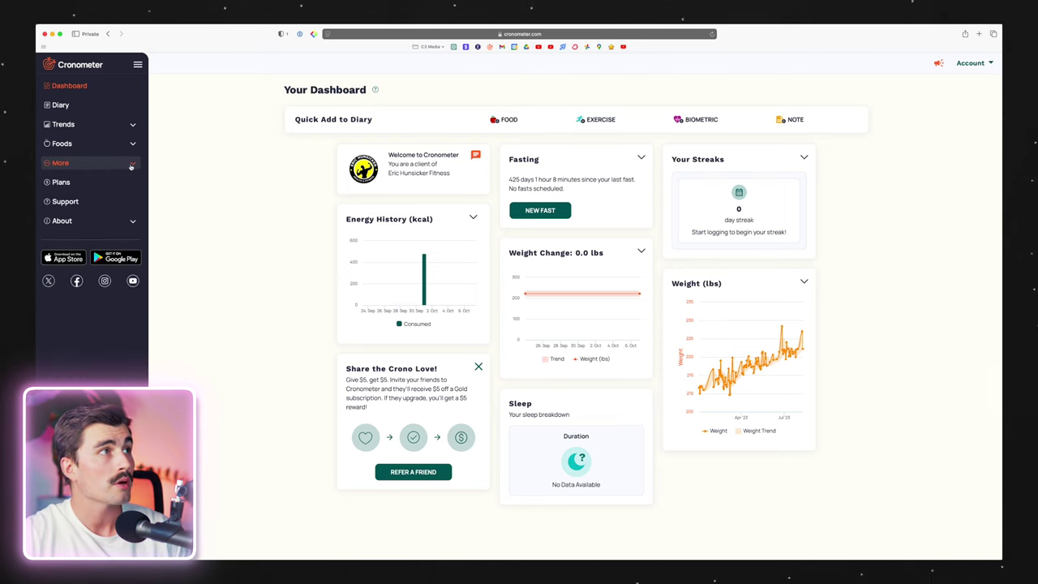
left_click(133, 165)
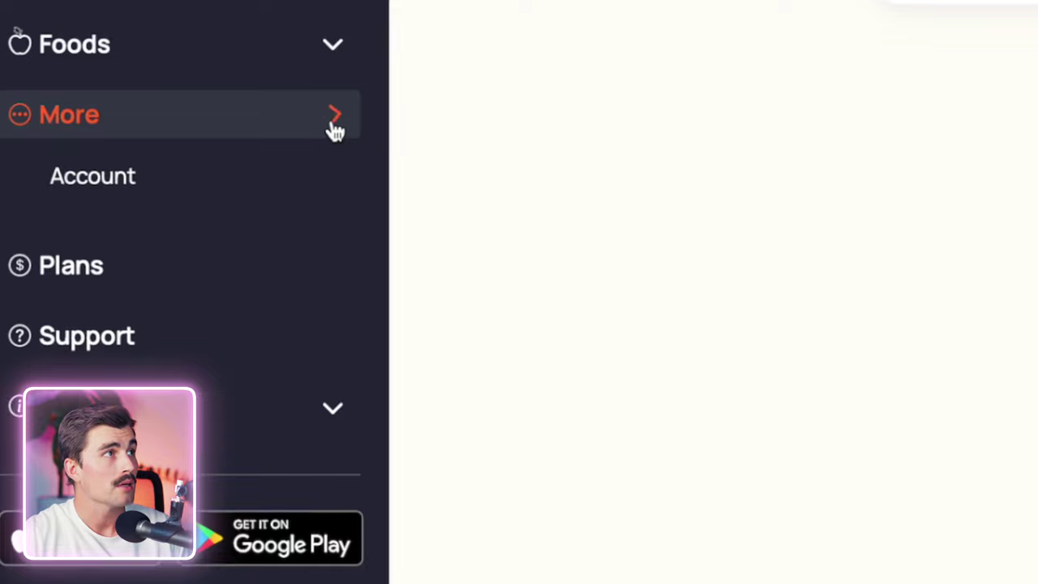
left_click(208, 235)
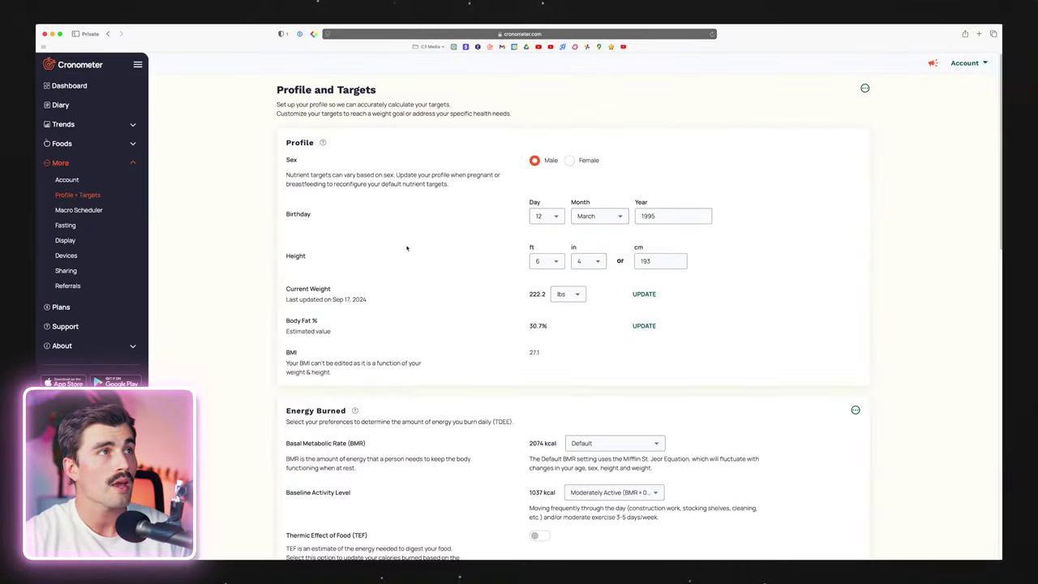
scroll(487, 218, "down", 5)
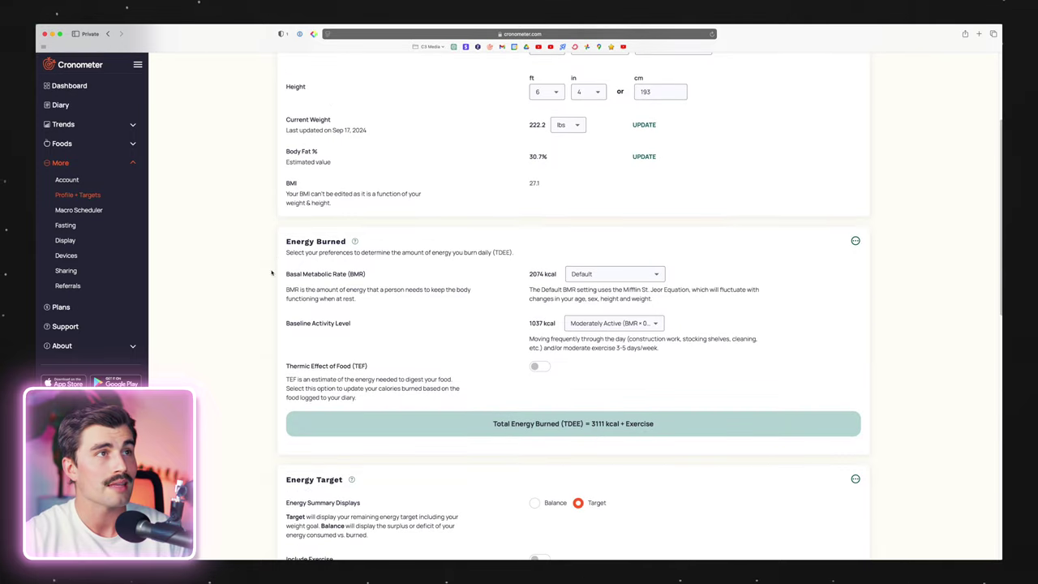
scroll(260, 283, "down", 2)
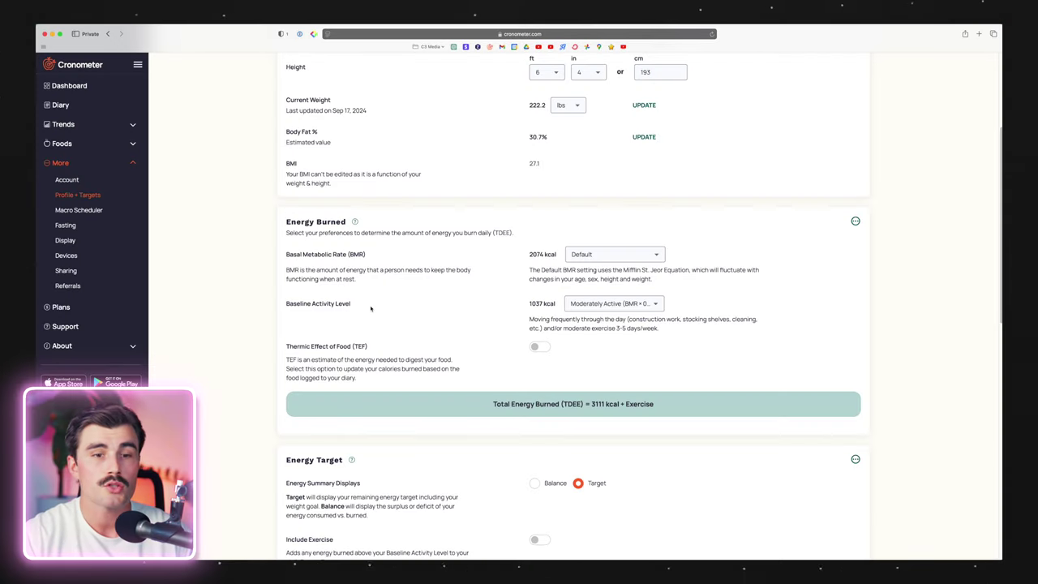
scroll(432, 308, "up", 1)
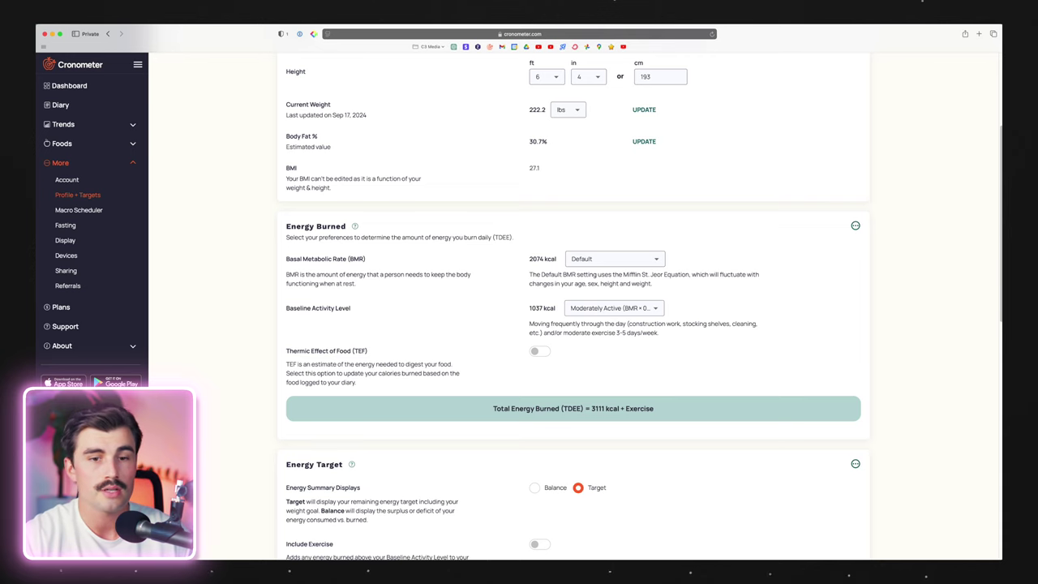
Review the Basal Metabolic Rate options under Energy Burned and keep the Default setting.
left_click(644, 265)
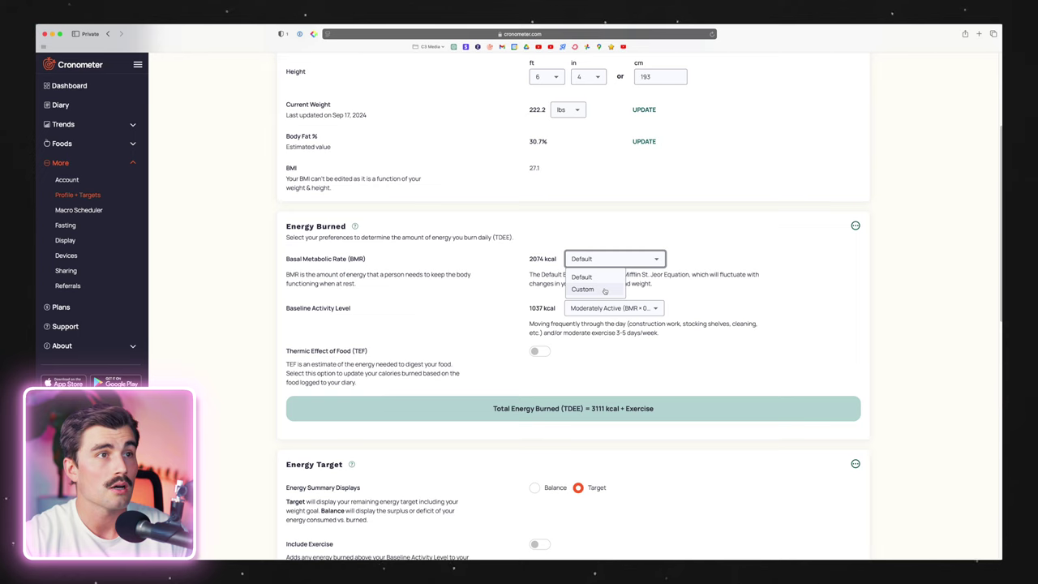
left_click(645, 260)
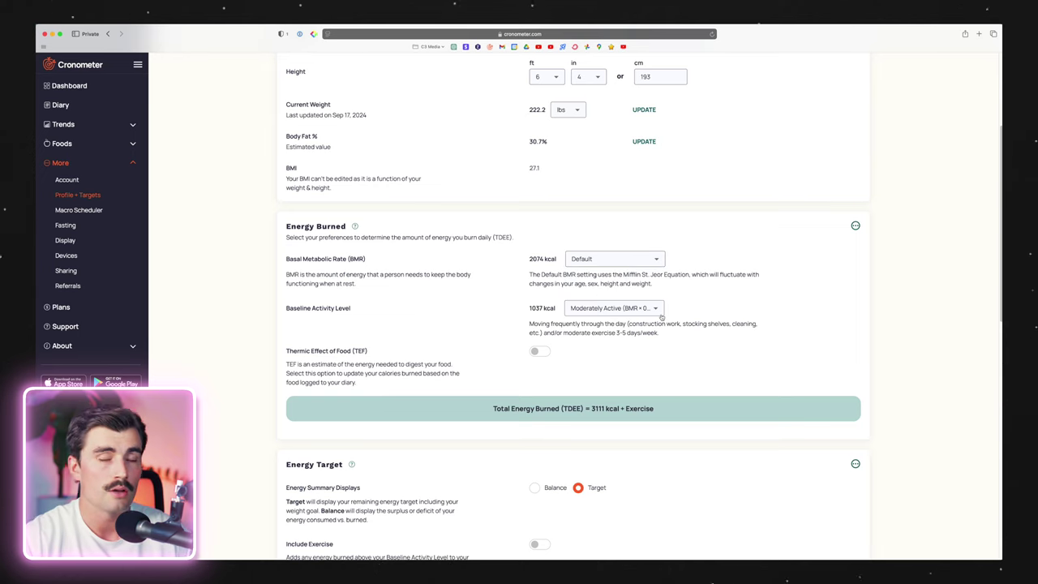
left_click(641, 258)
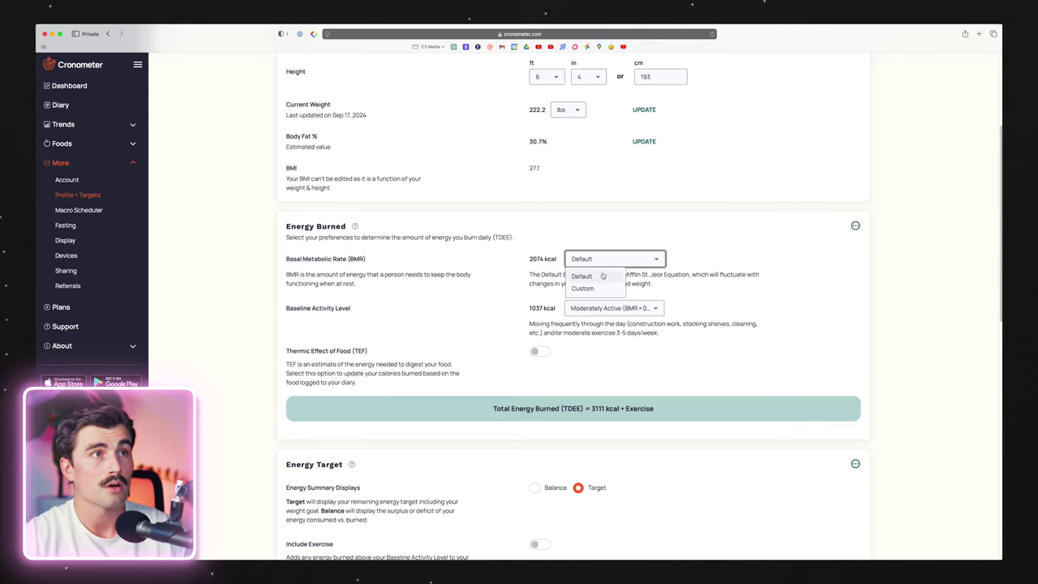
left_click(603, 276)
Compare the Baseline Activity Level options and set the level to Lightly Active (BMR × 0.375).
scroll(639, 325, "down", 1)
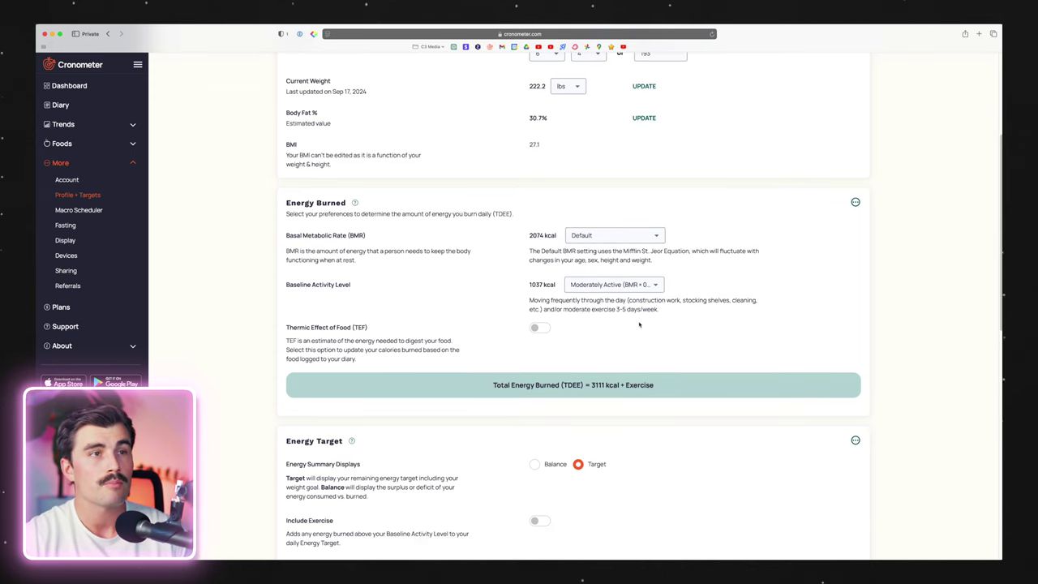
left_click(609, 284)
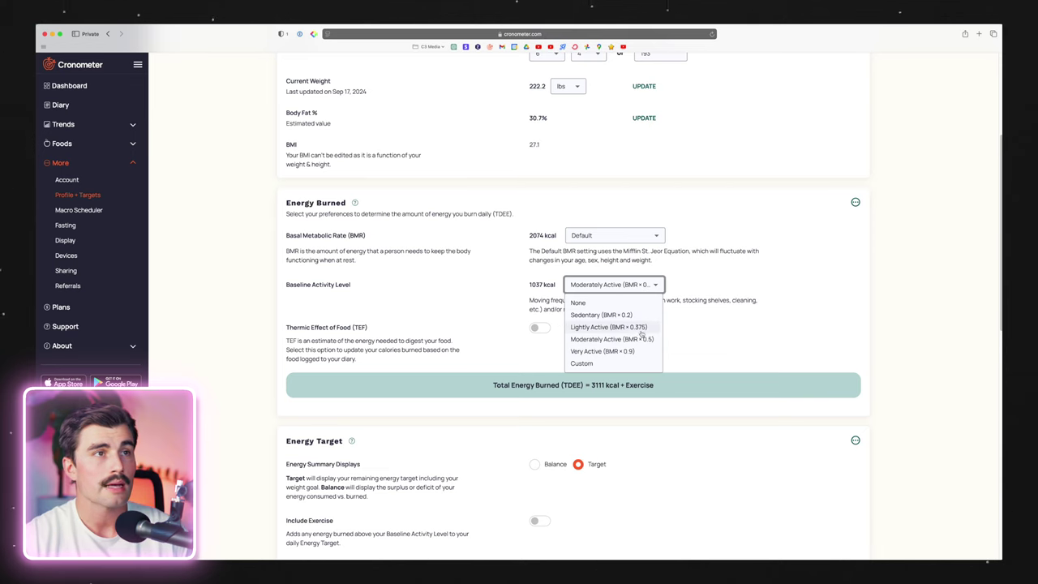
left_click(600, 340)
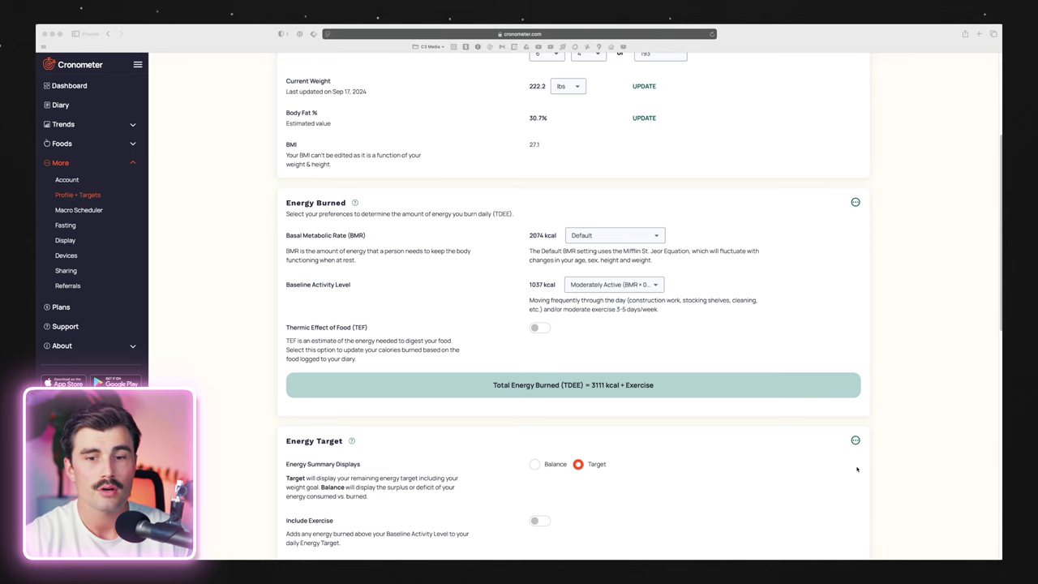
left_click(617, 285)
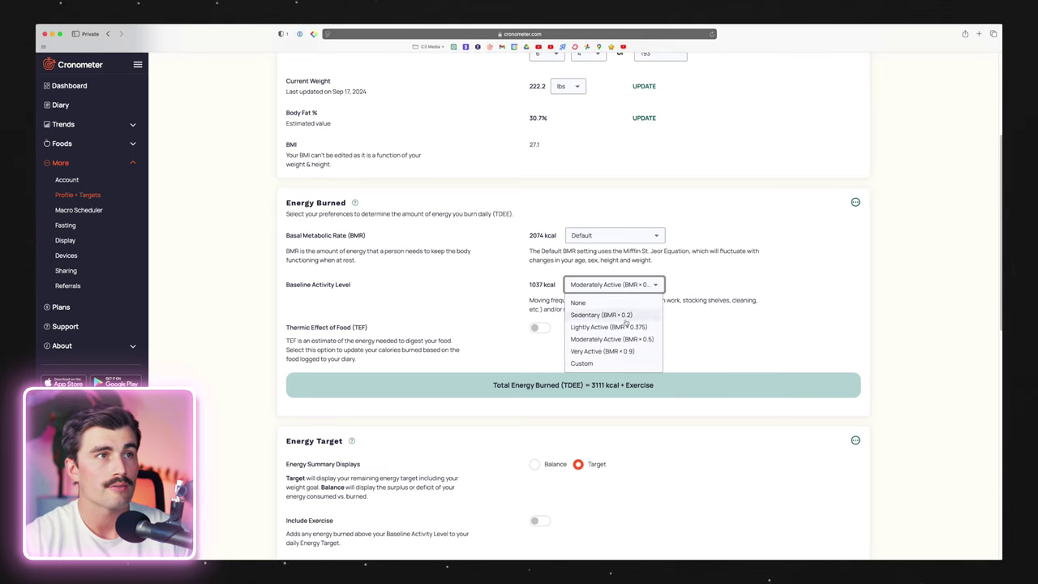
left_click(585, 318)
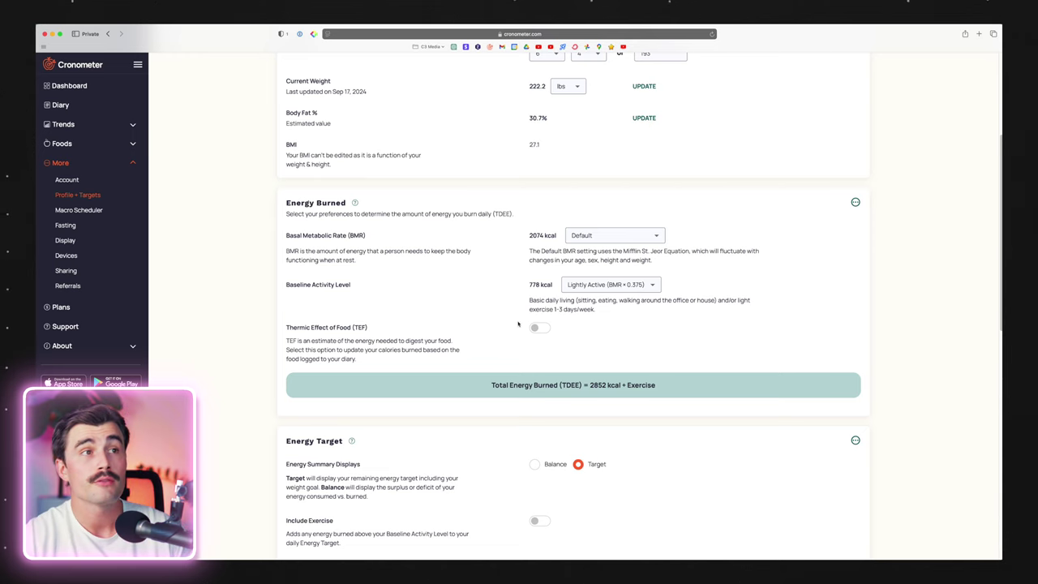
Try the Thermic Effect of Food option, check the Total Energy Burned formula, and turn the option off again.
left_click(538, 328)
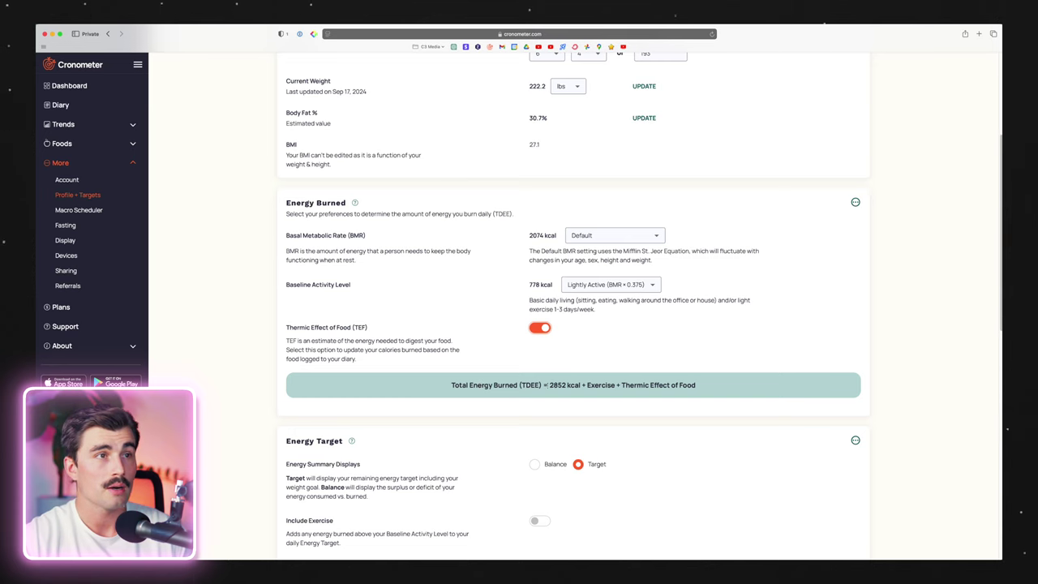
left_click_drag(550, 386, 581, 386)
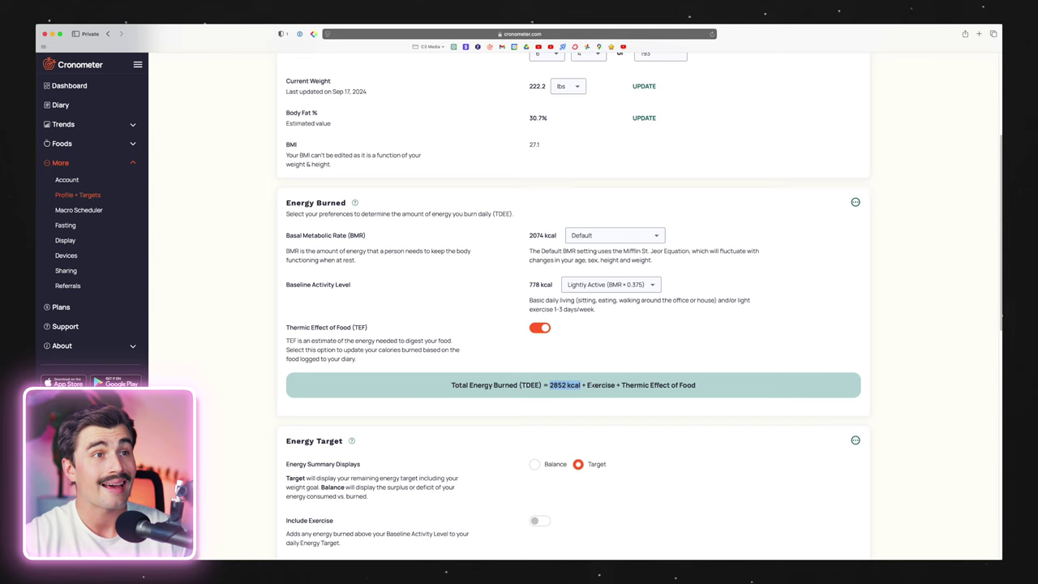
left_click(595, 387)
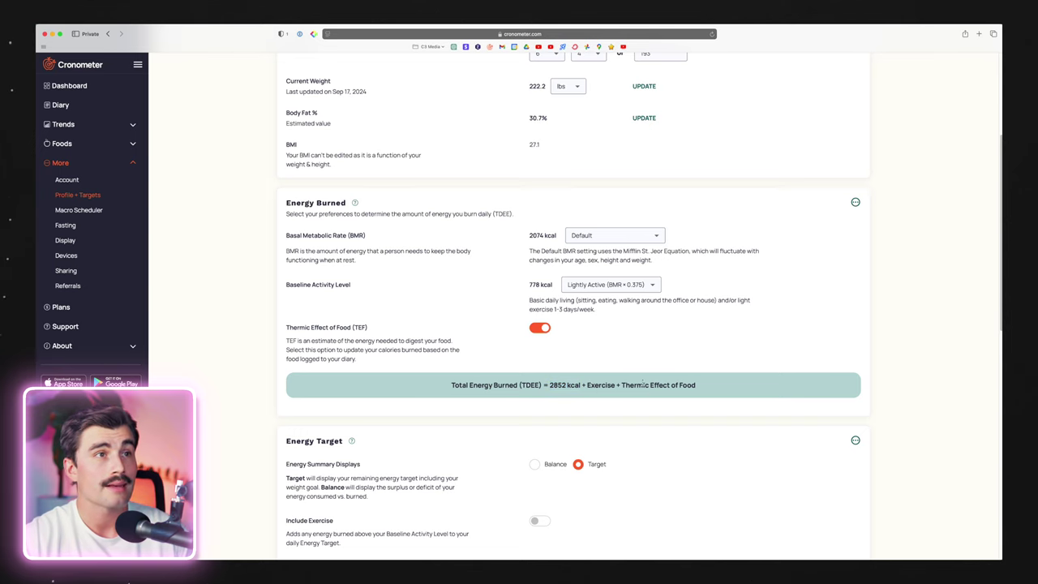
left_click(541, 327)
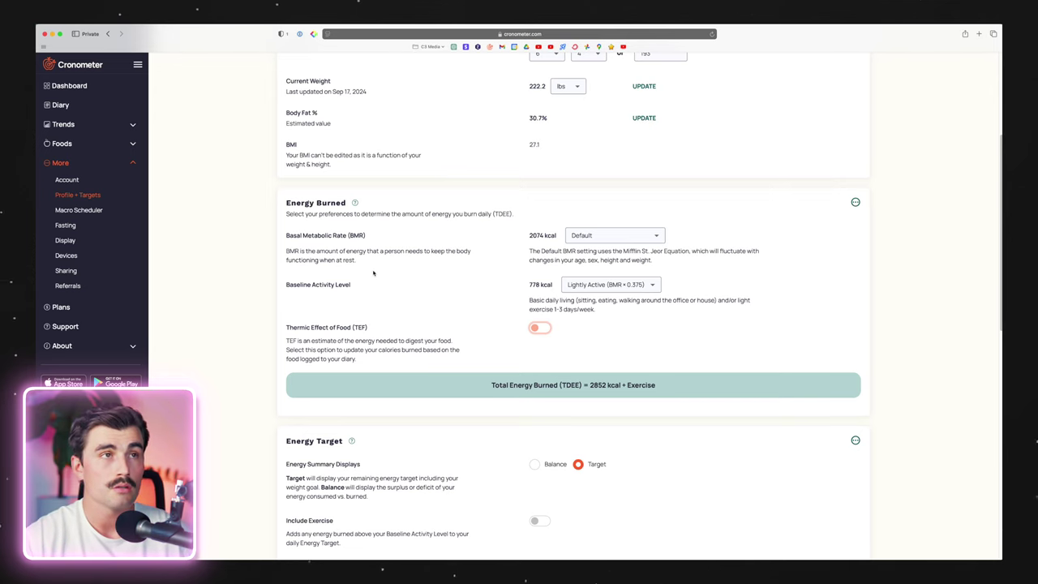
Base the Energy Target on a Weight Goal of 200 lbs.
scroll(374, 274, "down", 5)
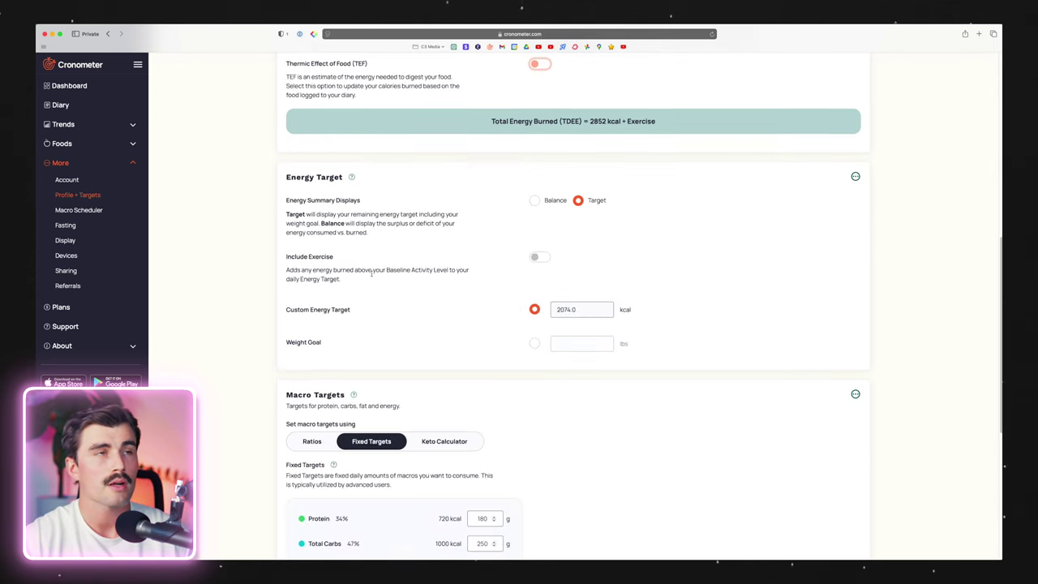
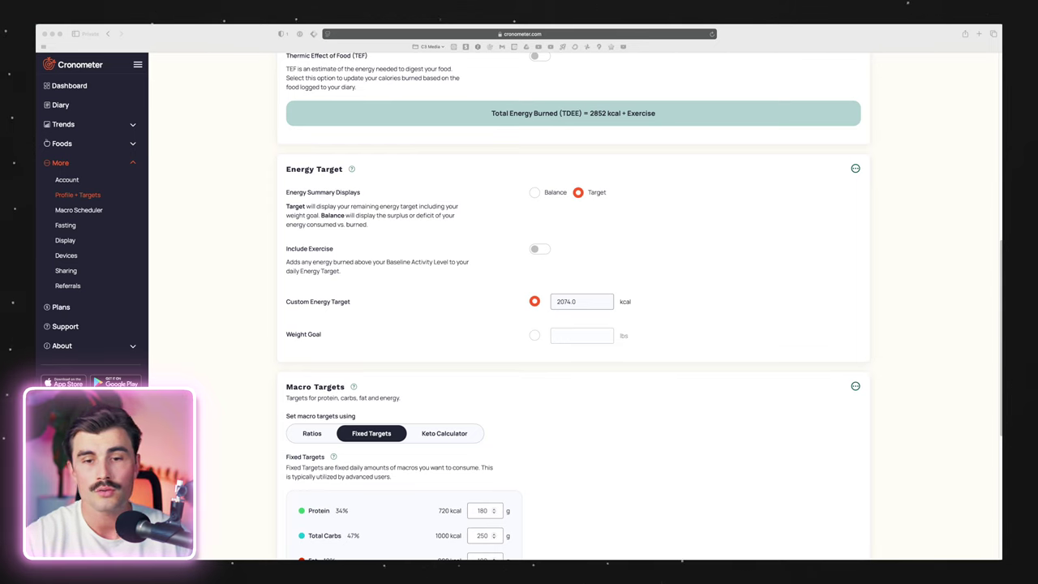
left_click(535, 335)
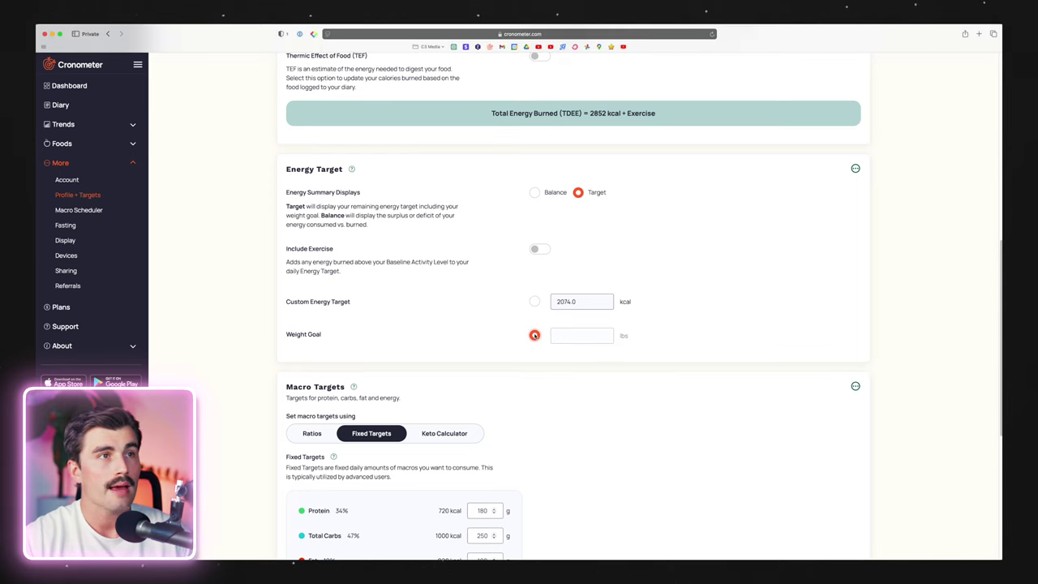
double_click(584, 333)
type("200")
double_click(628, 335)
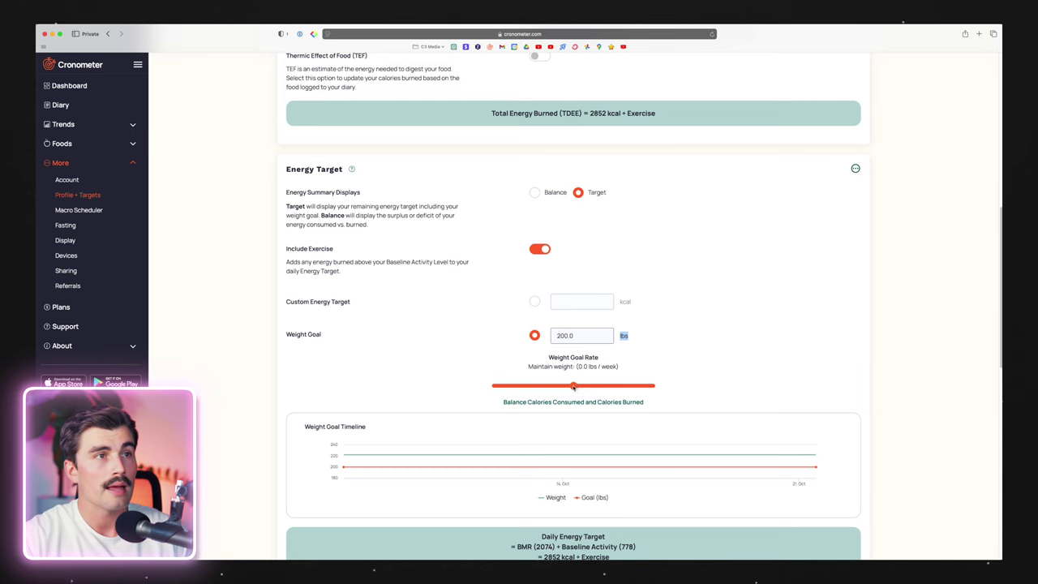
Try Weight Goal Rates of 0.75 and 2.0 lbs per week for losing weight and 2.0 lbs per week for gaining.
left_click_drag(573, 387, 543, 386)
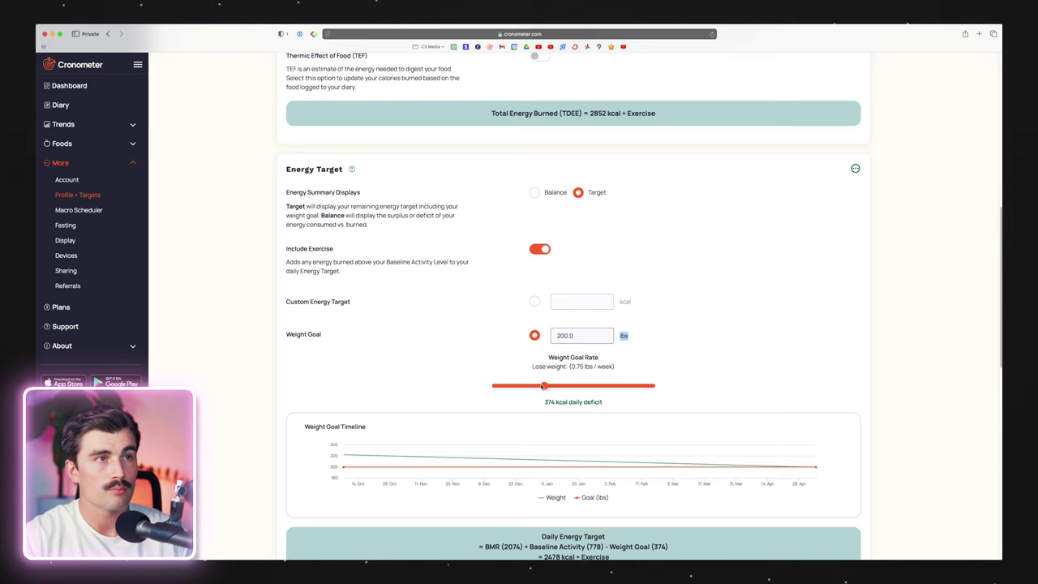
left_click_drag(543, 387, 533, 389)
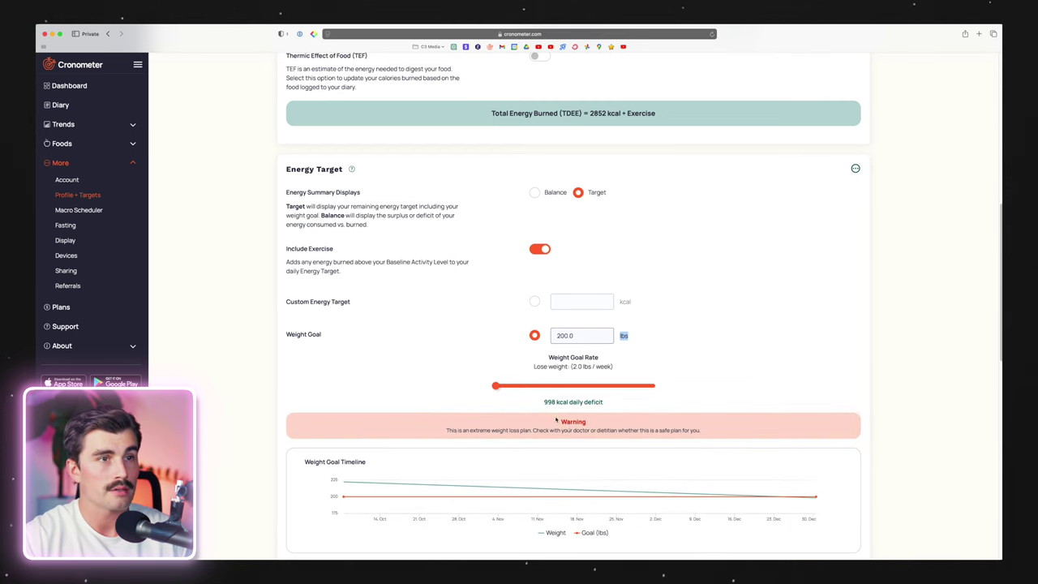
scroll(511, 400, "down", 2)
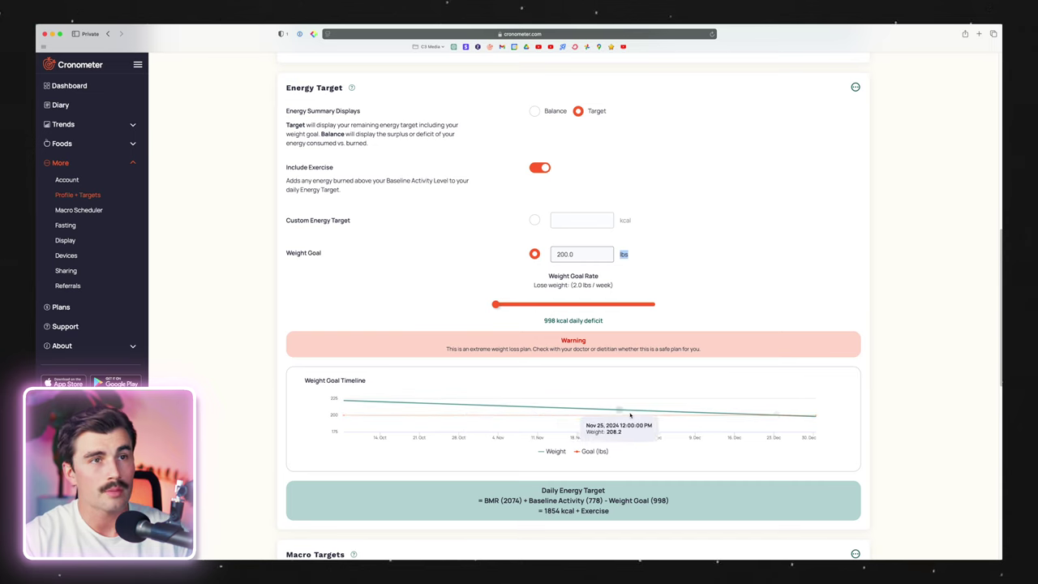
left_click(589, 321)
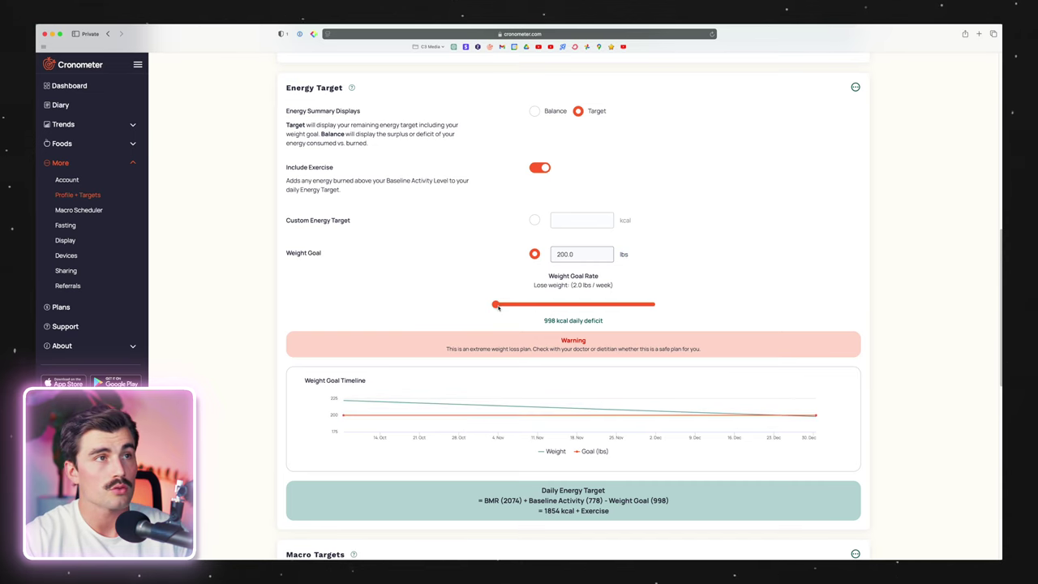
left_click_drag(496, 305, 714, 308)
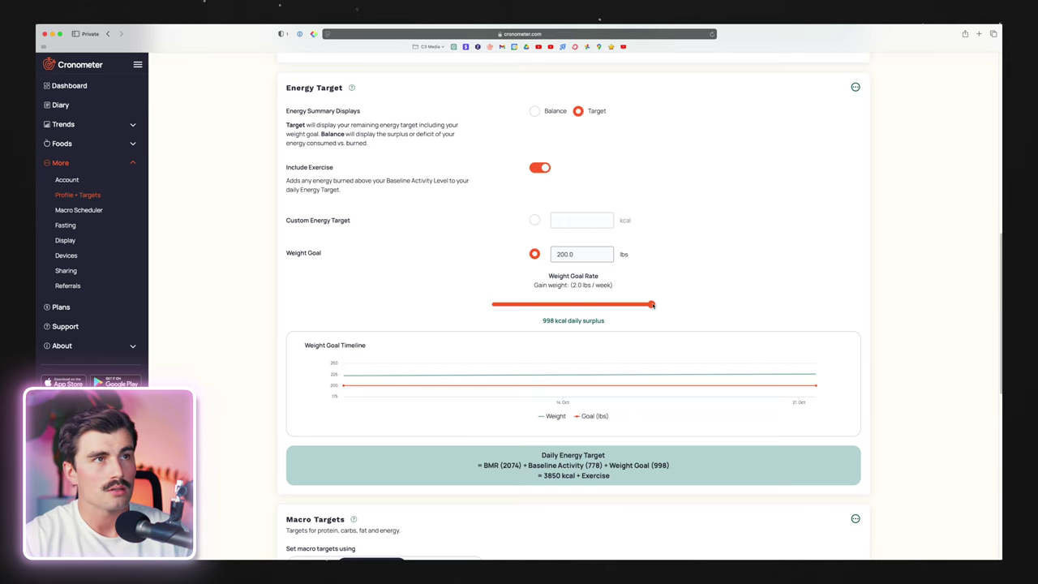
left_click(586, 255)
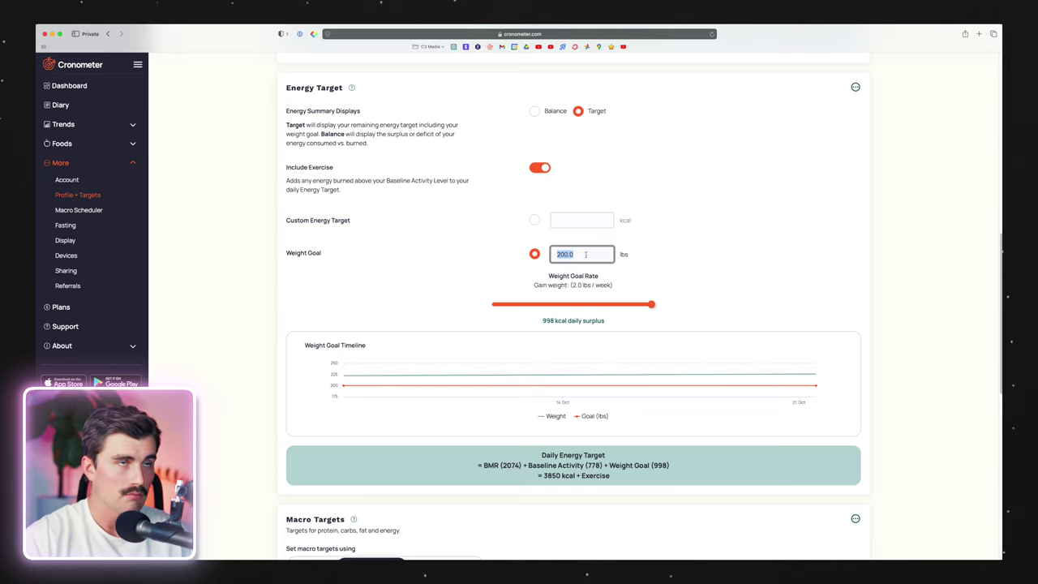
Switch the Energy Target back to Custom Energy Target and set it to 3200 kcal.
left_click(534, 220)
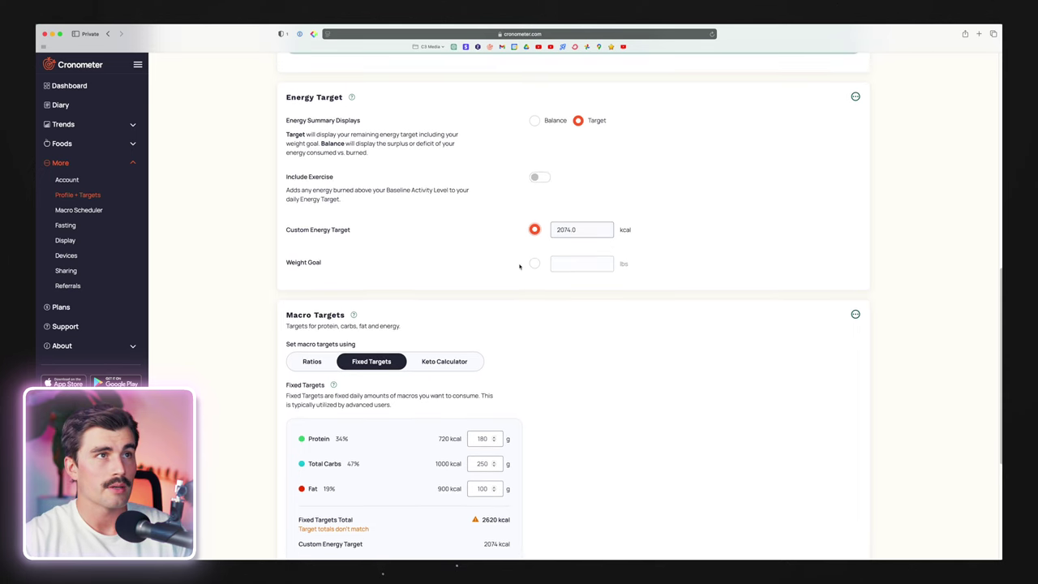
left_click(558, 229)
type("32")
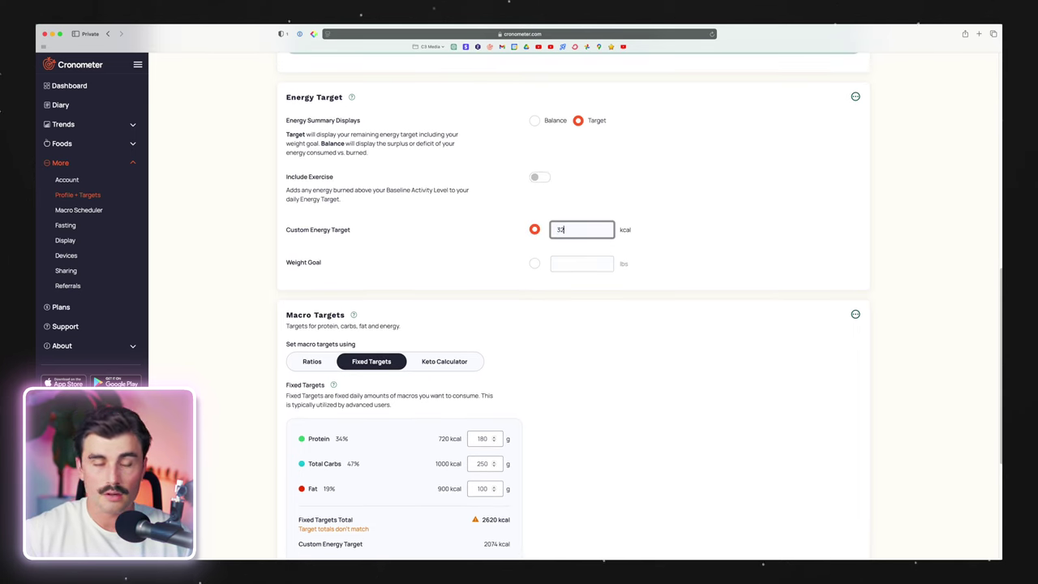
key("Tab")
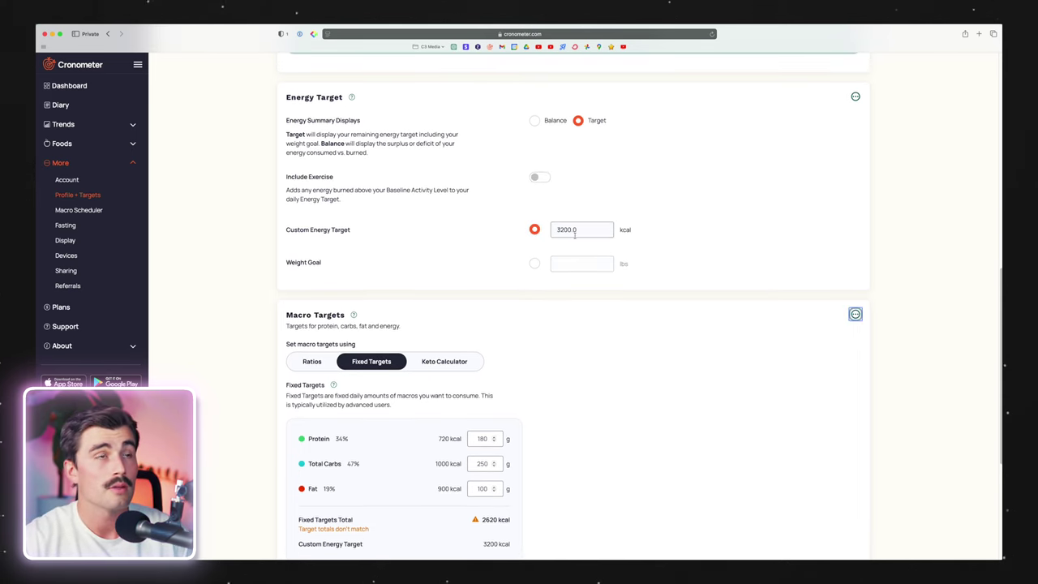
Try the Ratios and Keto Calculator modes for the Macro Targets.
scroll(745, 341, "down", 1)
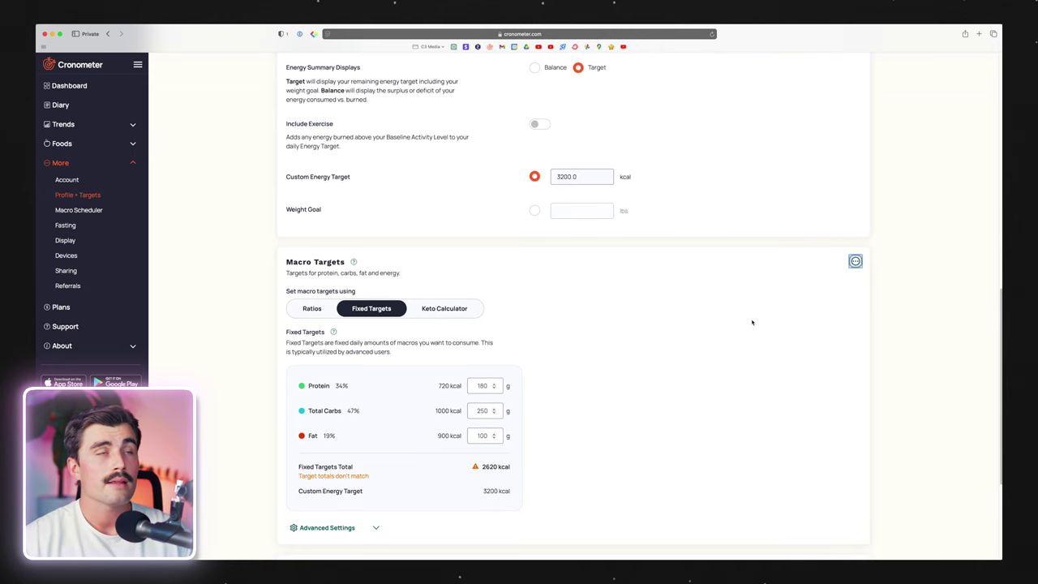
scroll(691, 317, "down", 3)
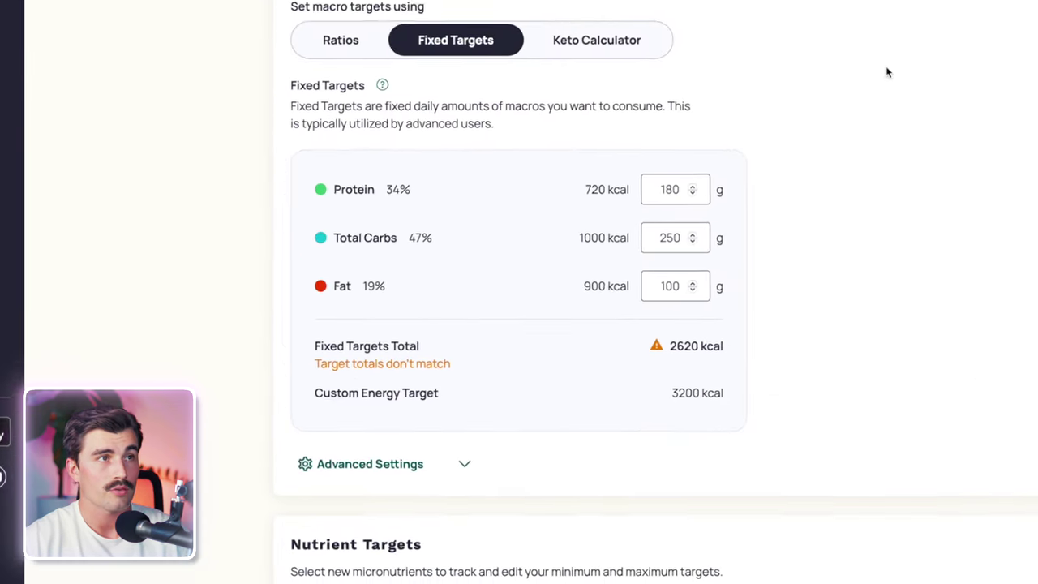
left_click(339, 34)
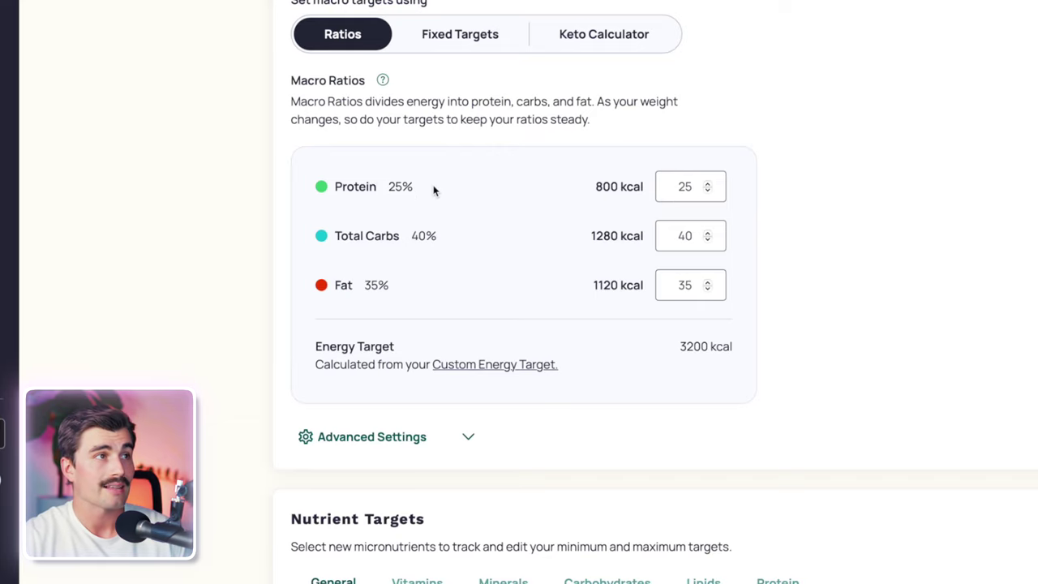
left_click(576, 48)
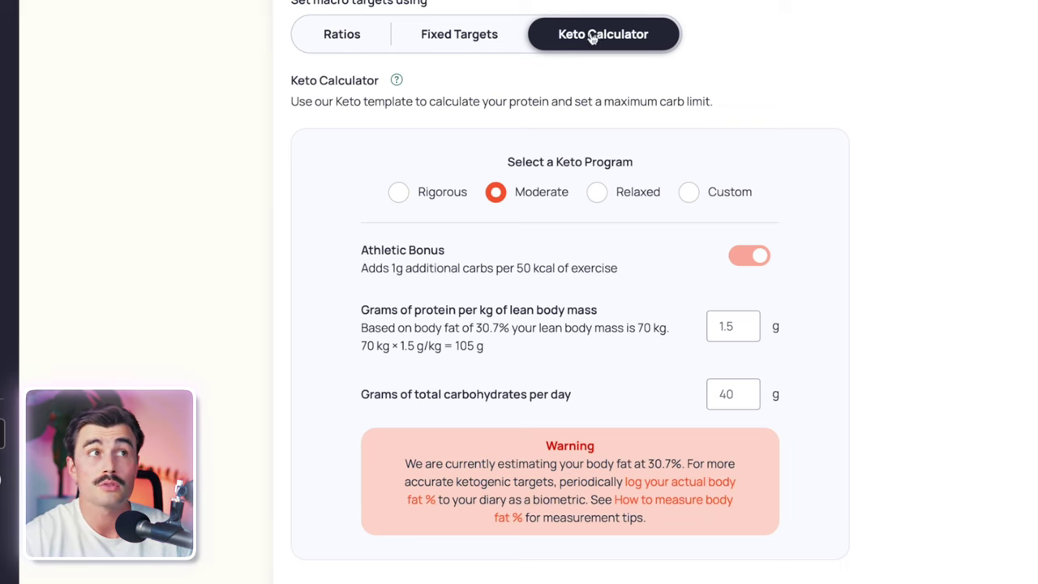
Use Fixed Targets for the macros with 220 g protein, 230 g total carbs and 155 g fat.
left_click(453, 40)
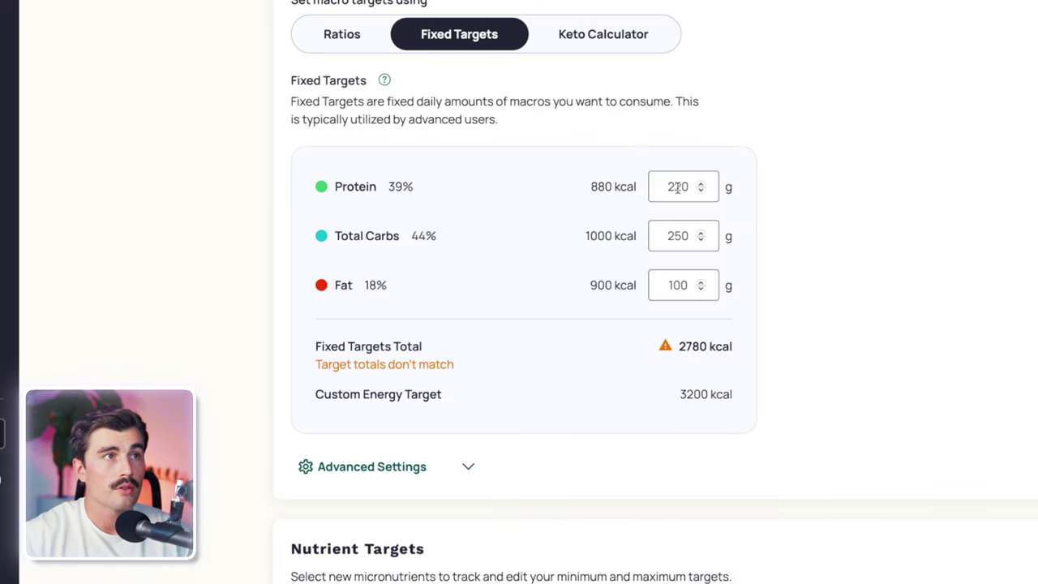
double_click(677, 235)
type("230")
double_click(671, 285)
key("Tab")
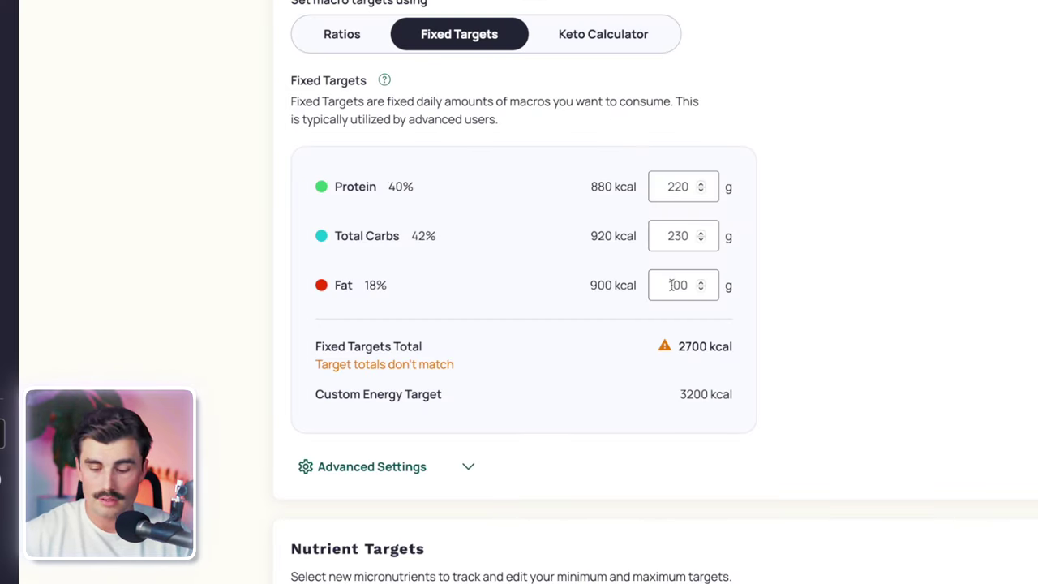
double_click(672, 286)
type("155")
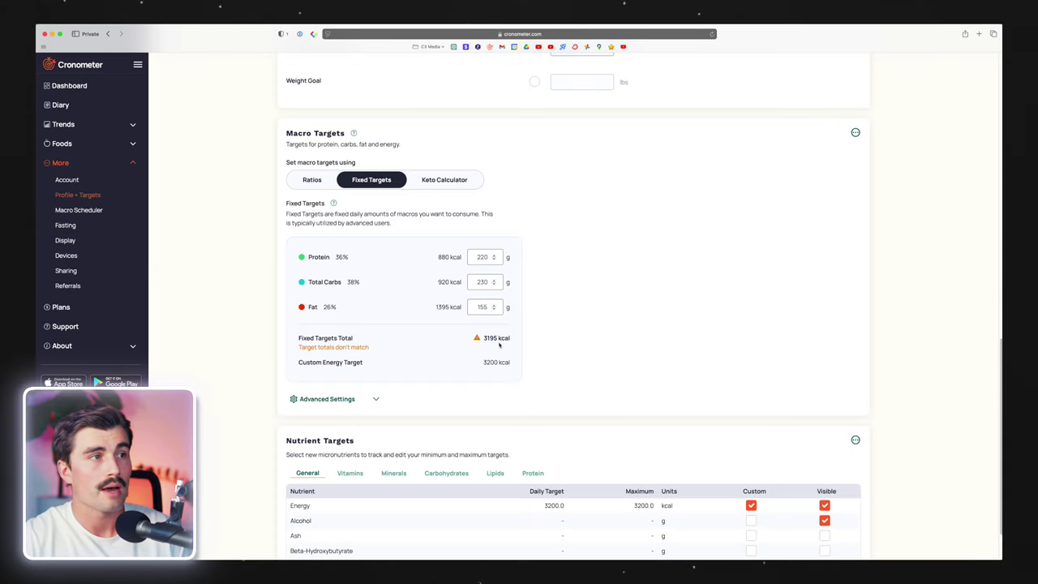
Examine the Nutrient Targets, including the minerals list with its daily targets and visibility settings.
scroll(893, 490, "down", 2)
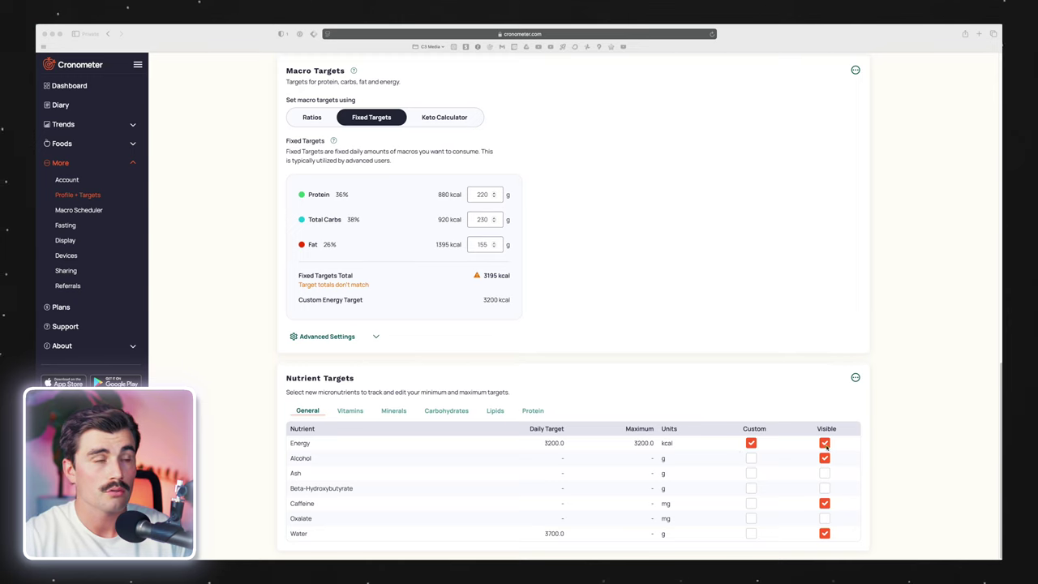
left_click(345, 411)
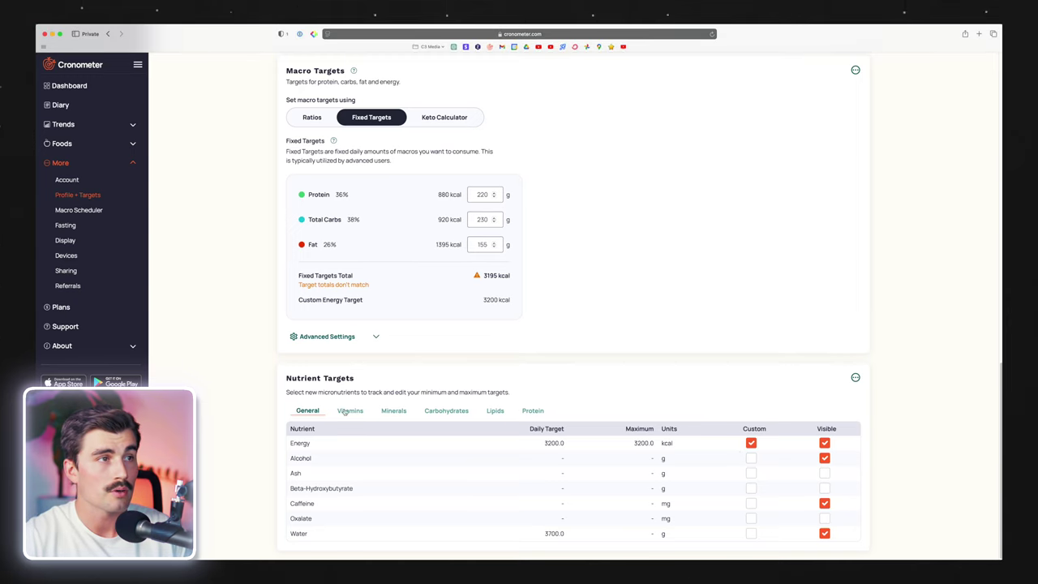
left_click(386, 410)
scroll(389, 410, "down", 1)
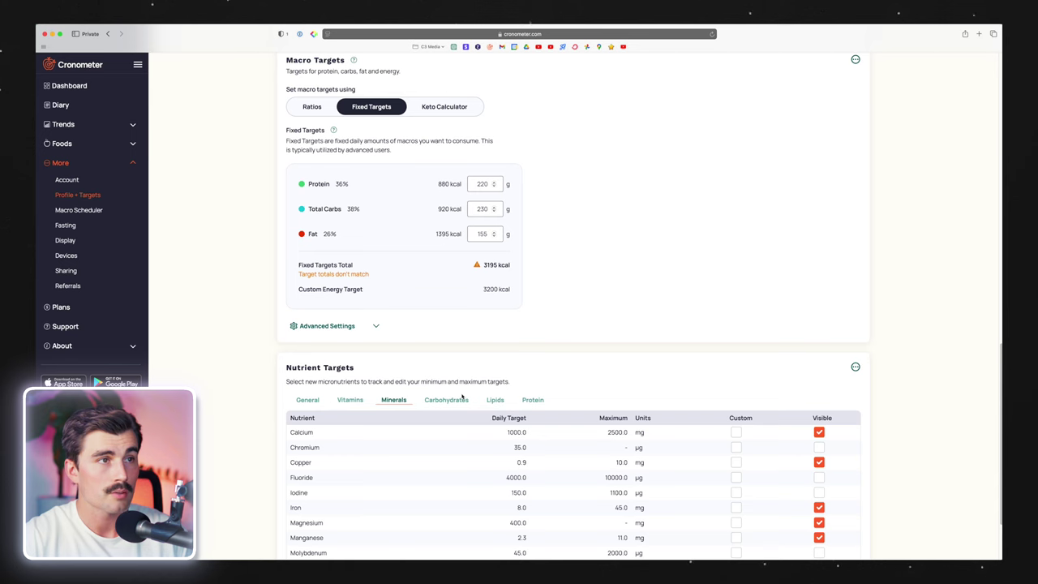
Examine the vitamin nutrient targets, including the editing options for the B2 (Riboflavin) target.
left_click(438, 402)
left_click(354, 402)
scroll(454, 415, "down", 3)
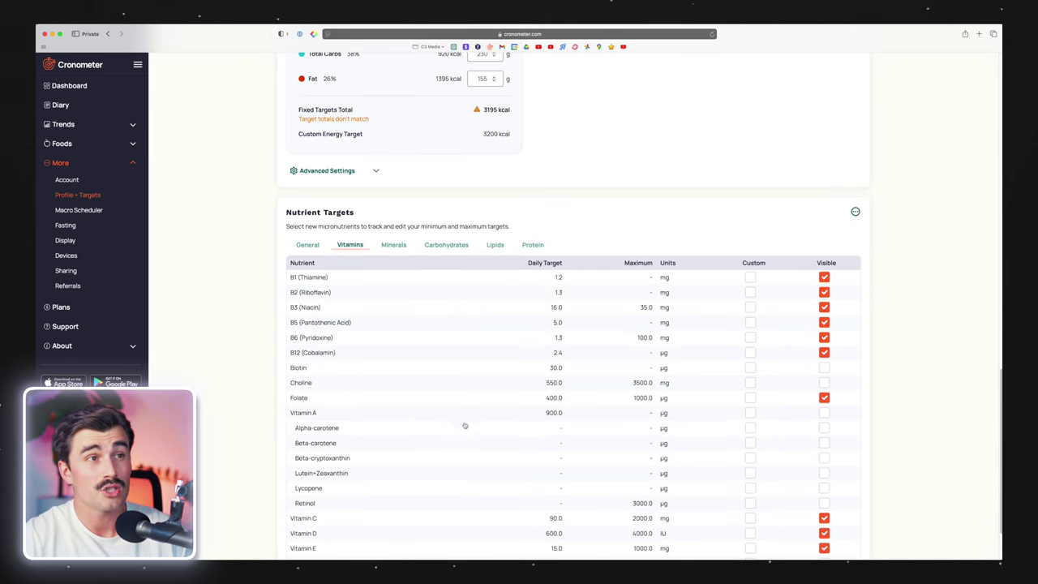
left_click(558, 292)
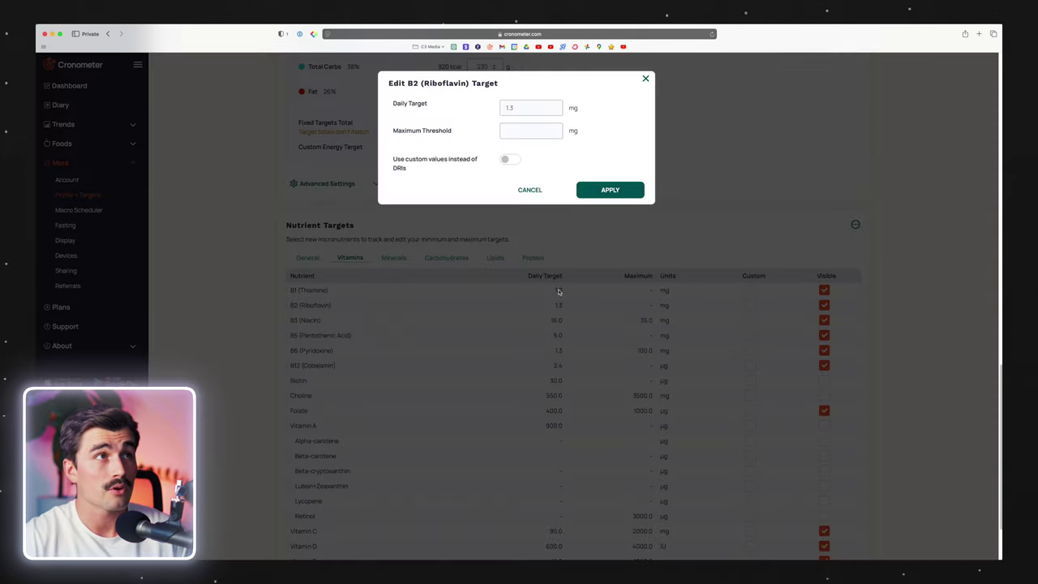
left_click(645, 79)
scroll(510, 454, "down", 2)
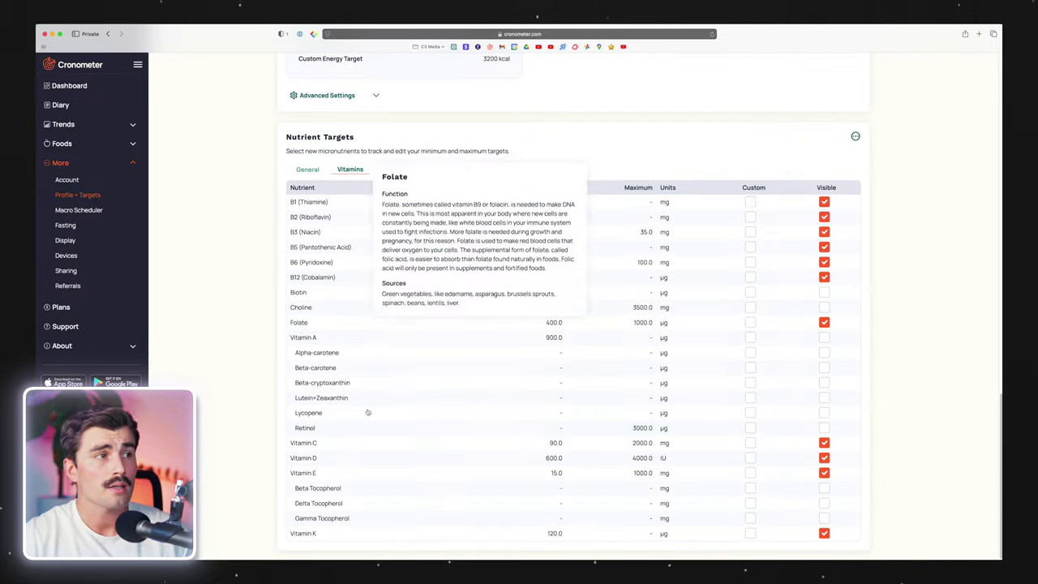
mouse_move(440, 444)
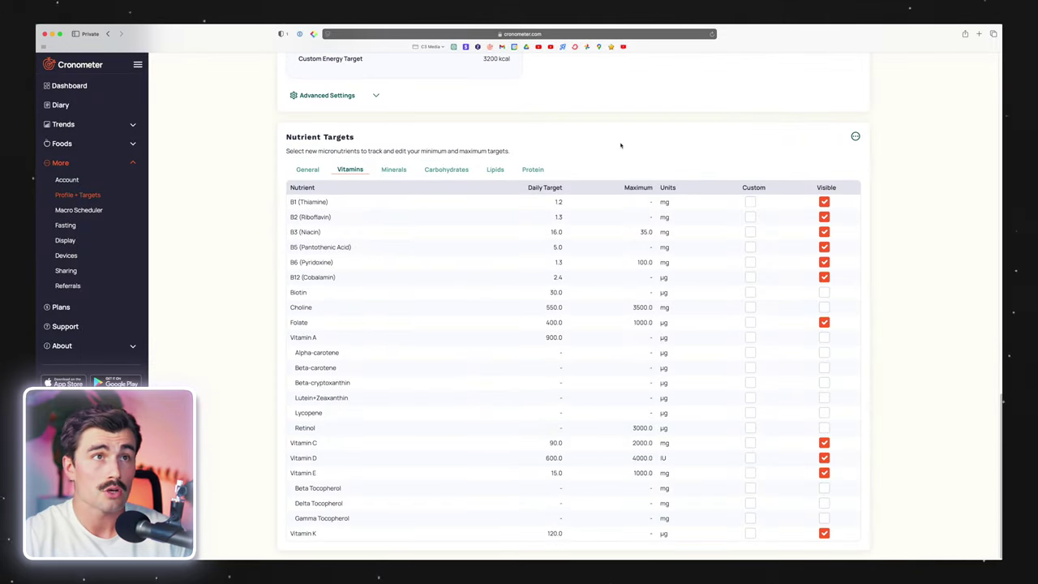
scroll(621, 146, "up", 1)
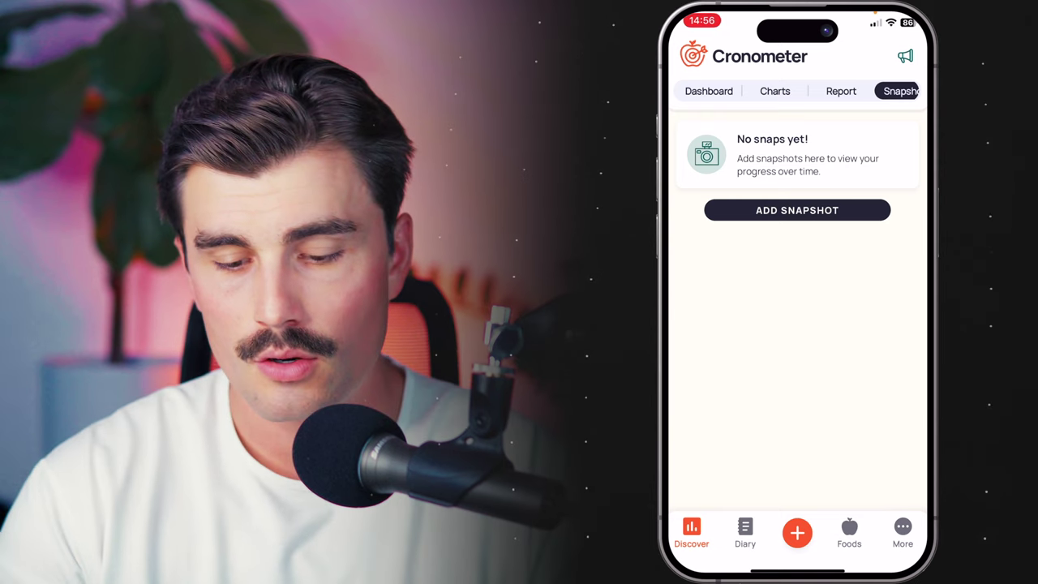
Switch to the Cronometer mobile app and review its Macro Targets and the weekday Macro Scheduler.
left_click(903, 533)
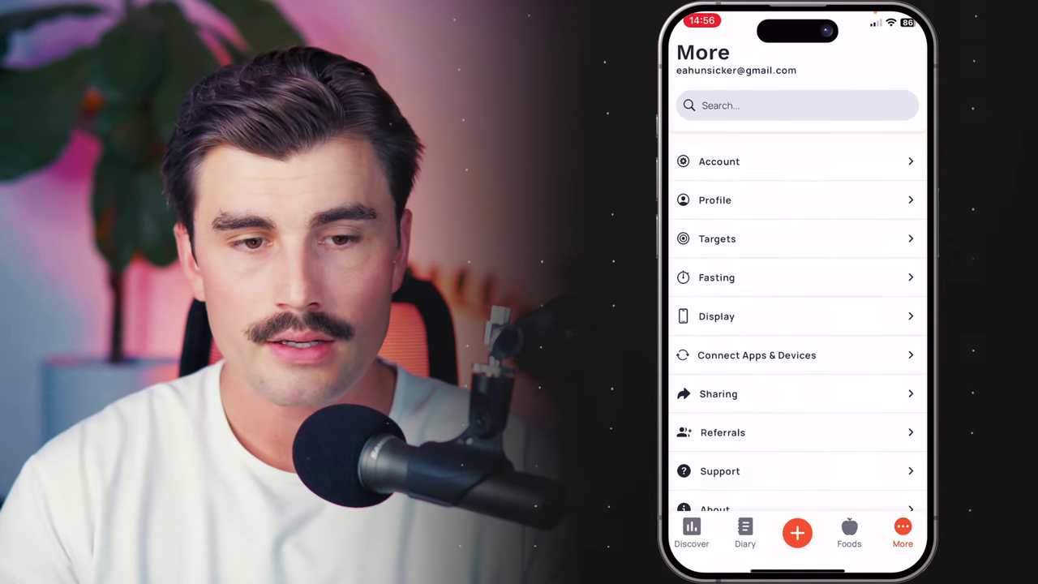
left_click(717, 238)
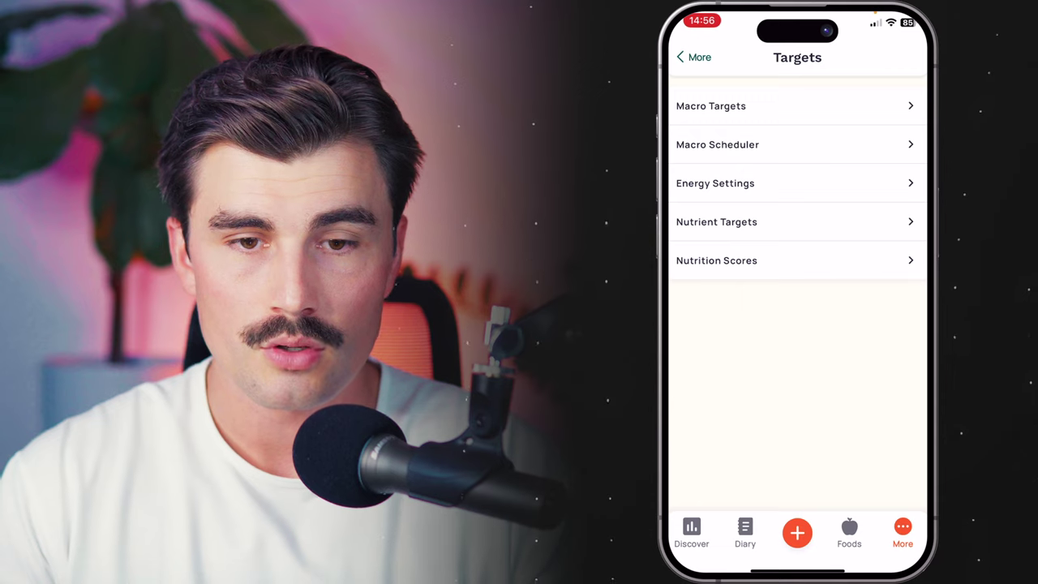
left_click(711, 106)
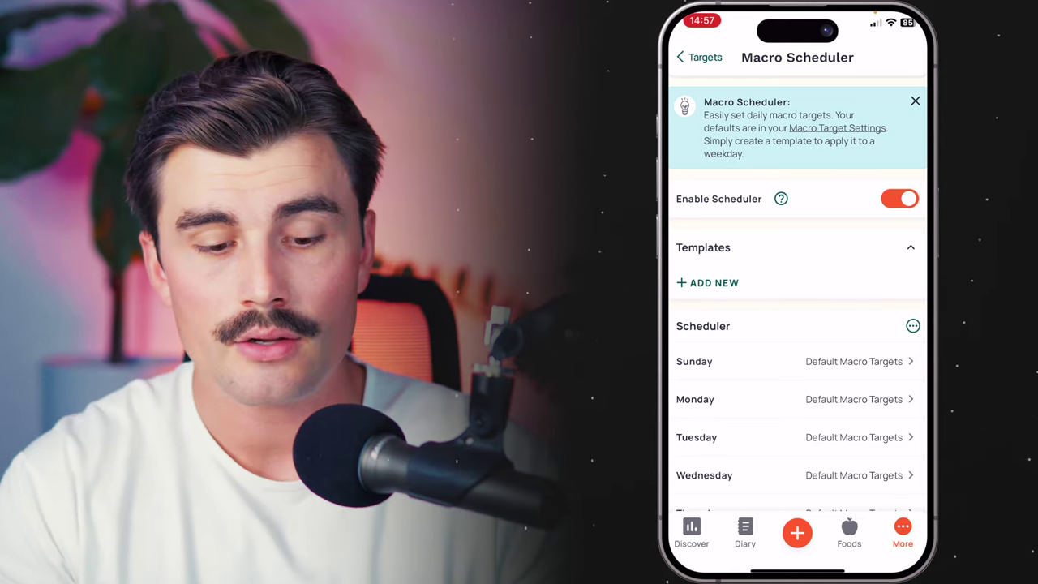
scroll(799, 292, "down", 2)
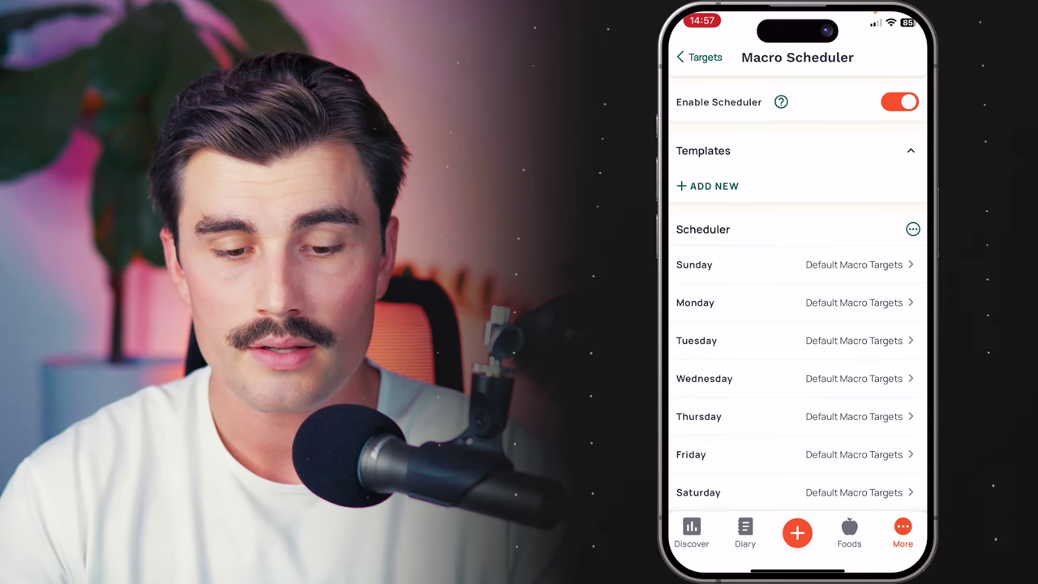
left_click(696, 56)
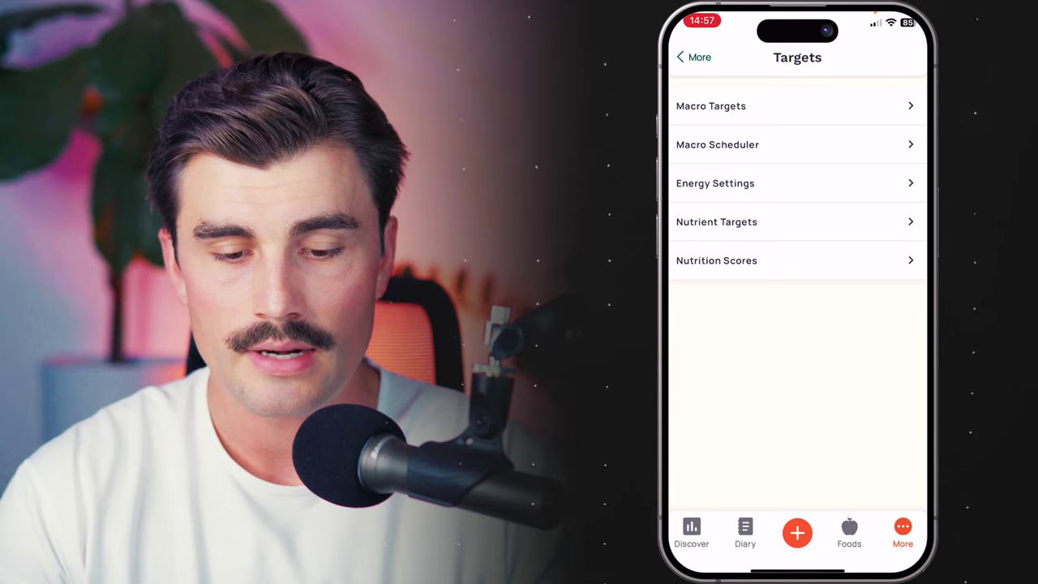
Review the mobile Energy Settings, from BMR and baseline activity level down to the custom energy target.
left_click(716, 183)
scroll(797, 309, "up", 2)
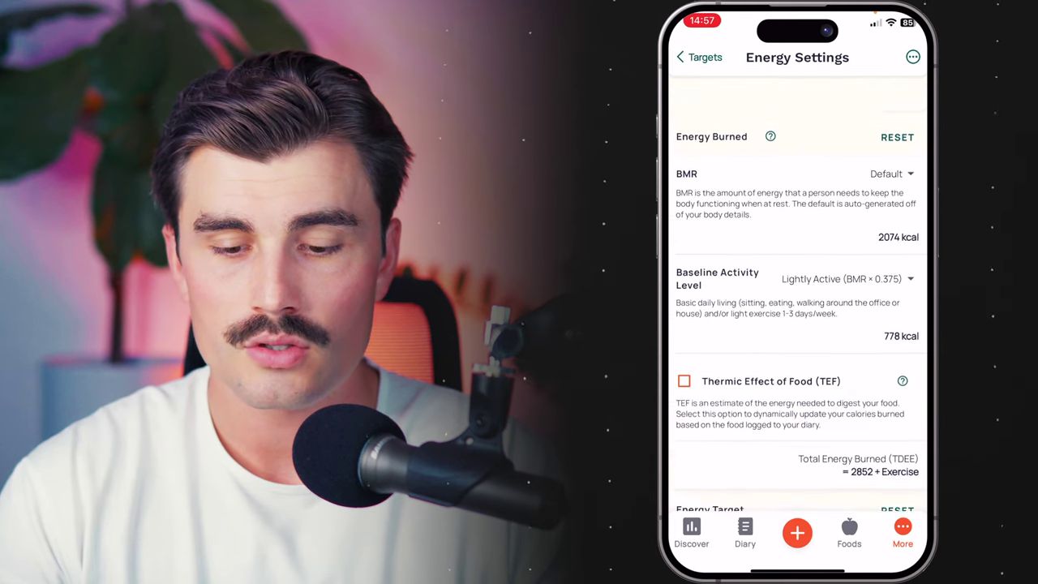
scroll(797, 308, "down", 1)
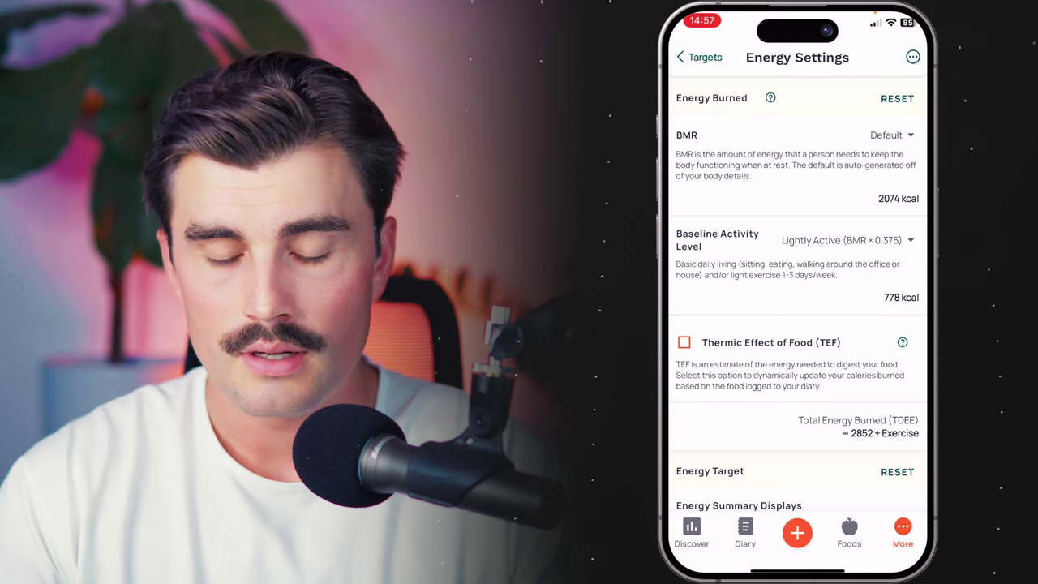
scroll(800, 297, "down", 2)
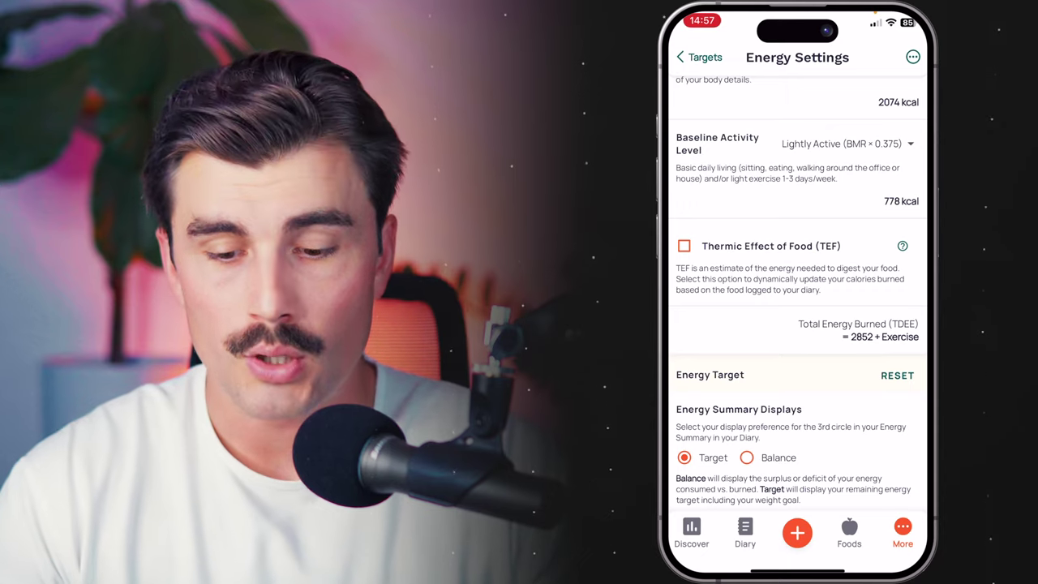
scroll(797, 292, "up", 1)
scroll(798, 292, "down", 5)
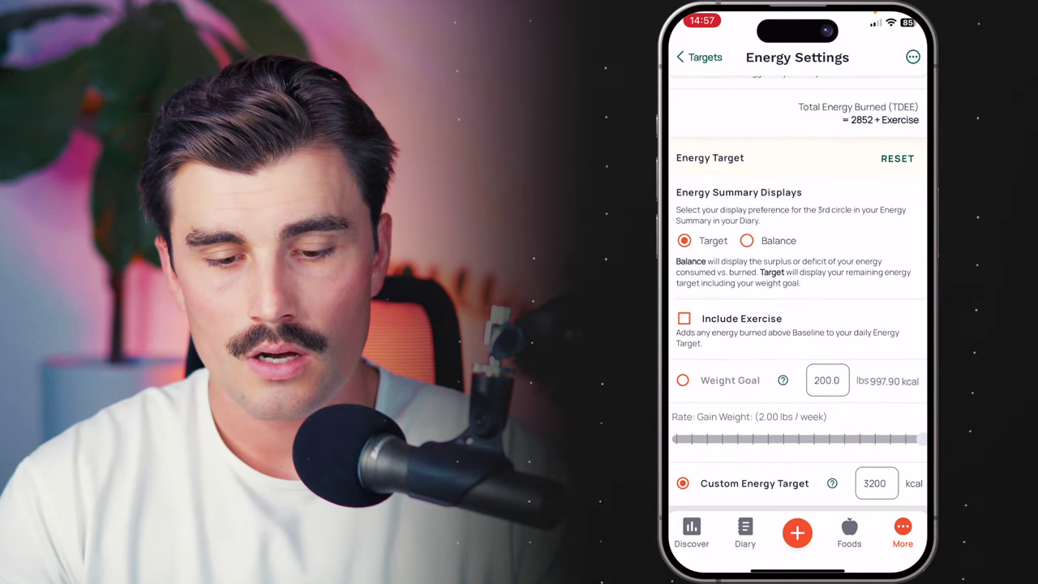
scroll(797, 292, "down", 1)
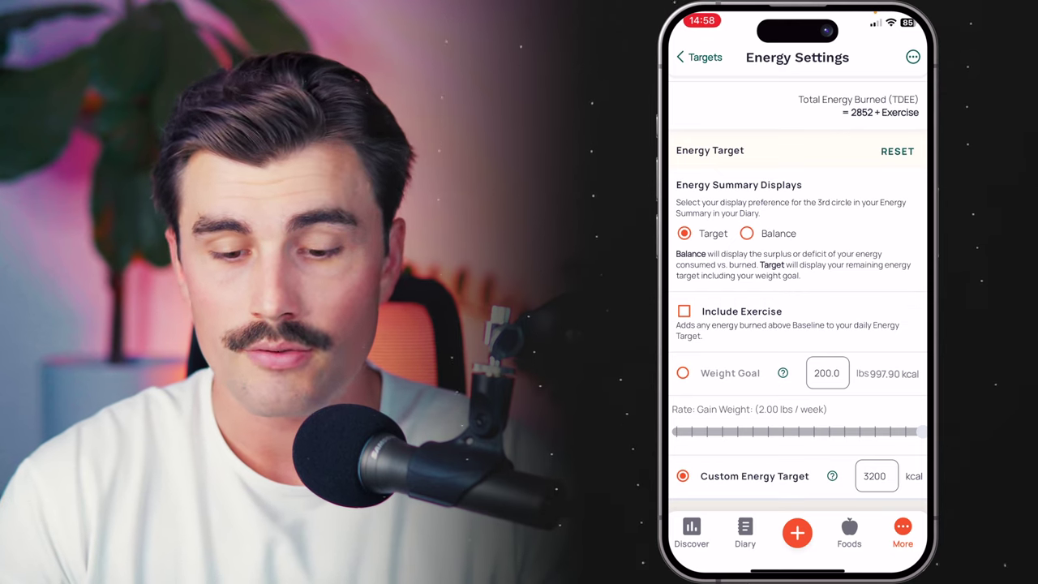
left_click(695, 57)
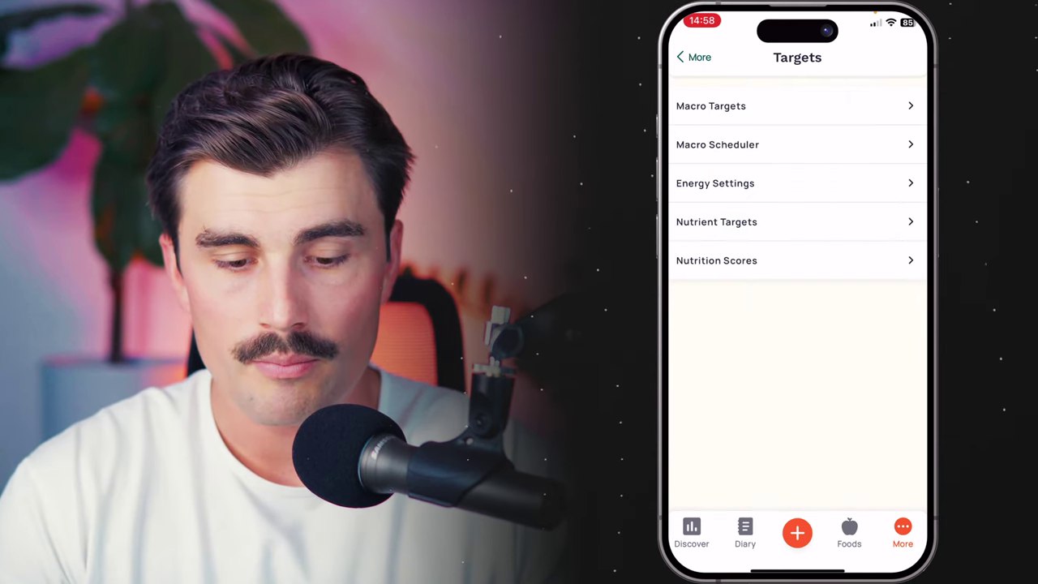
Try custom target values for calcium in the mineral nutrient targets, and turn the custom option off again.
left_click(716, 222)
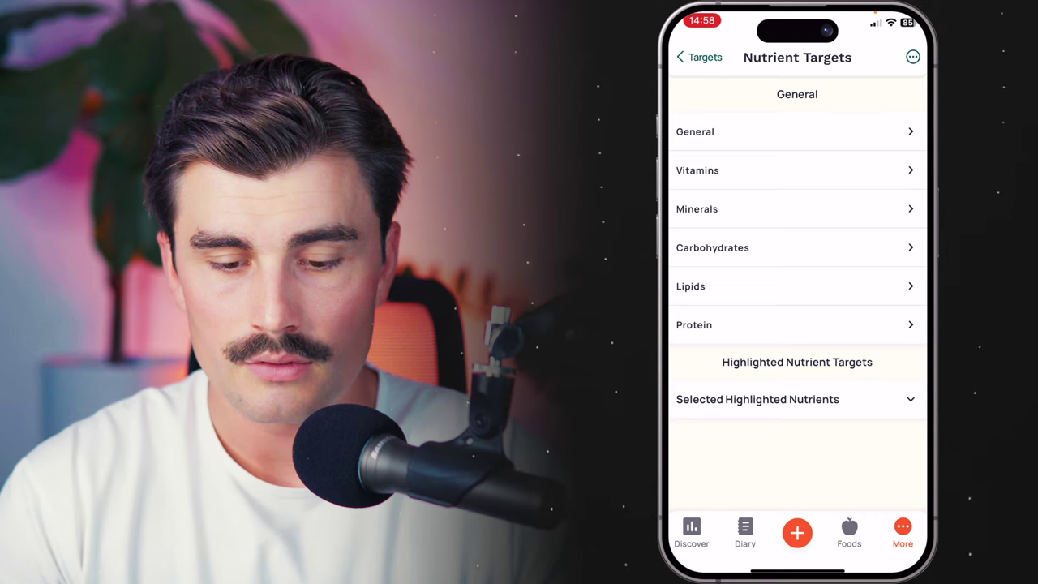
left_click(696, 209)
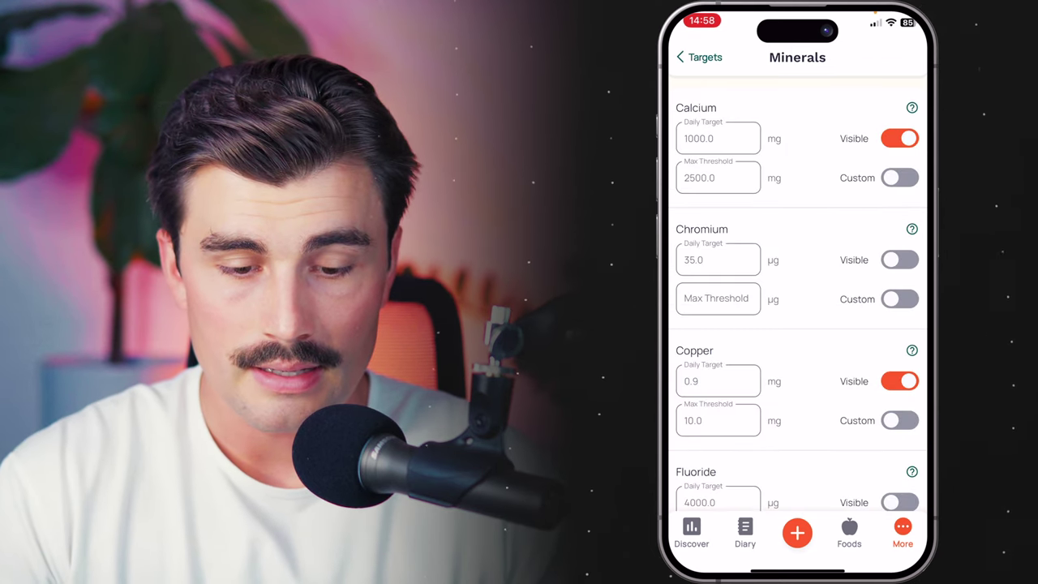
left_click(899, 177)
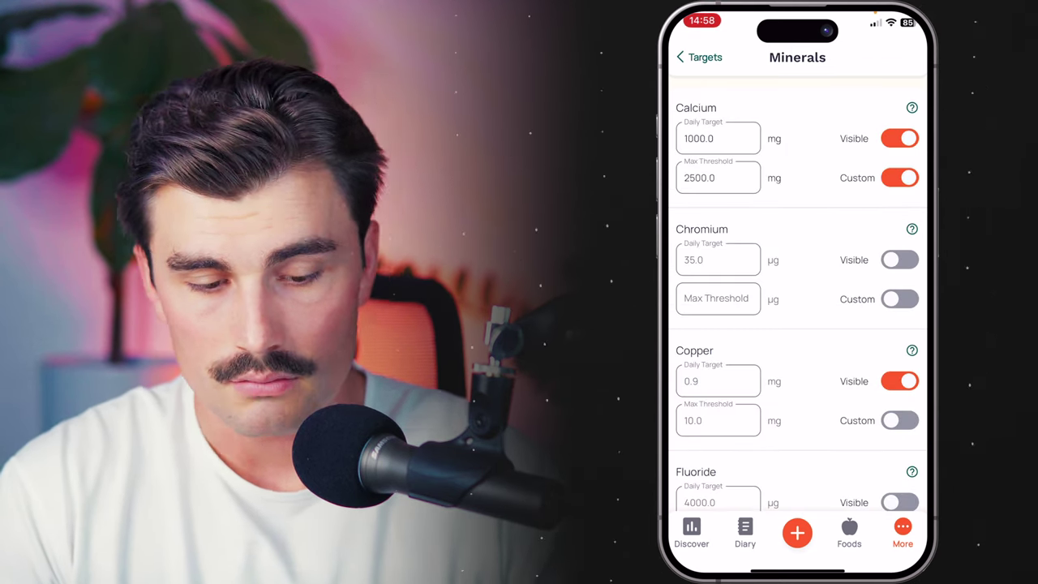
left_click(718, 178)
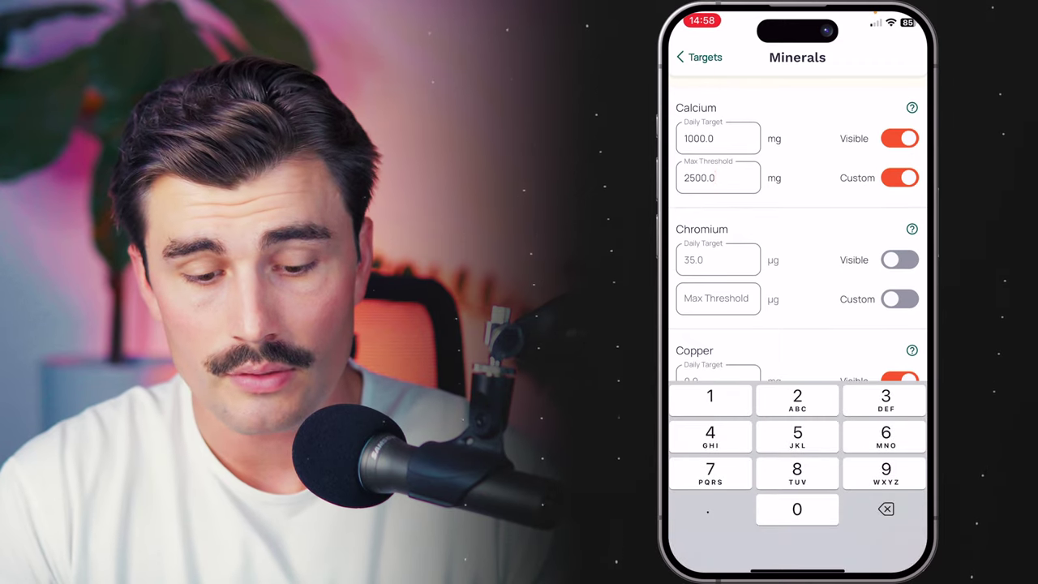
left_click(900, 178)
left_click(698, 57)
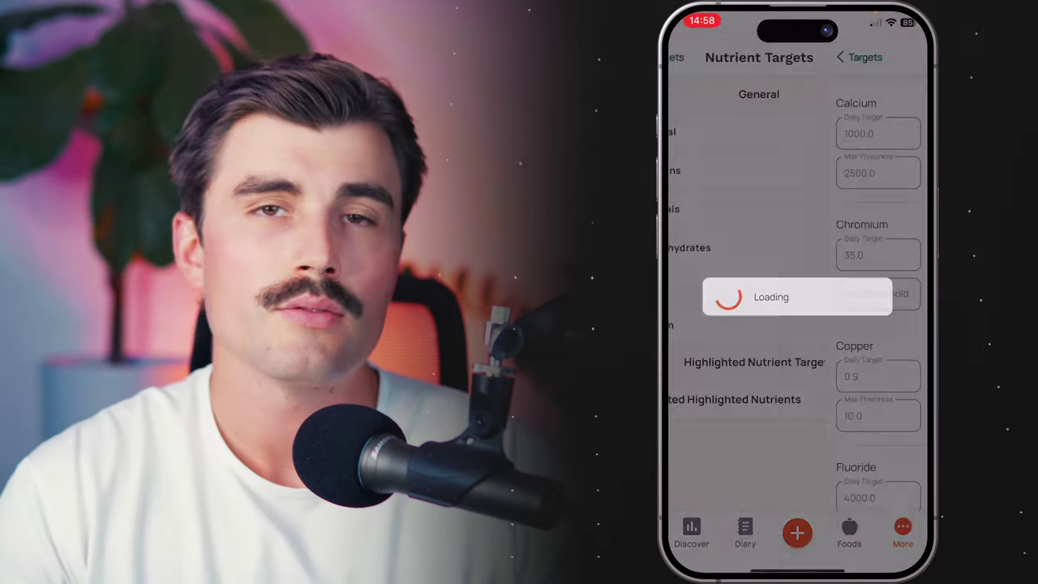